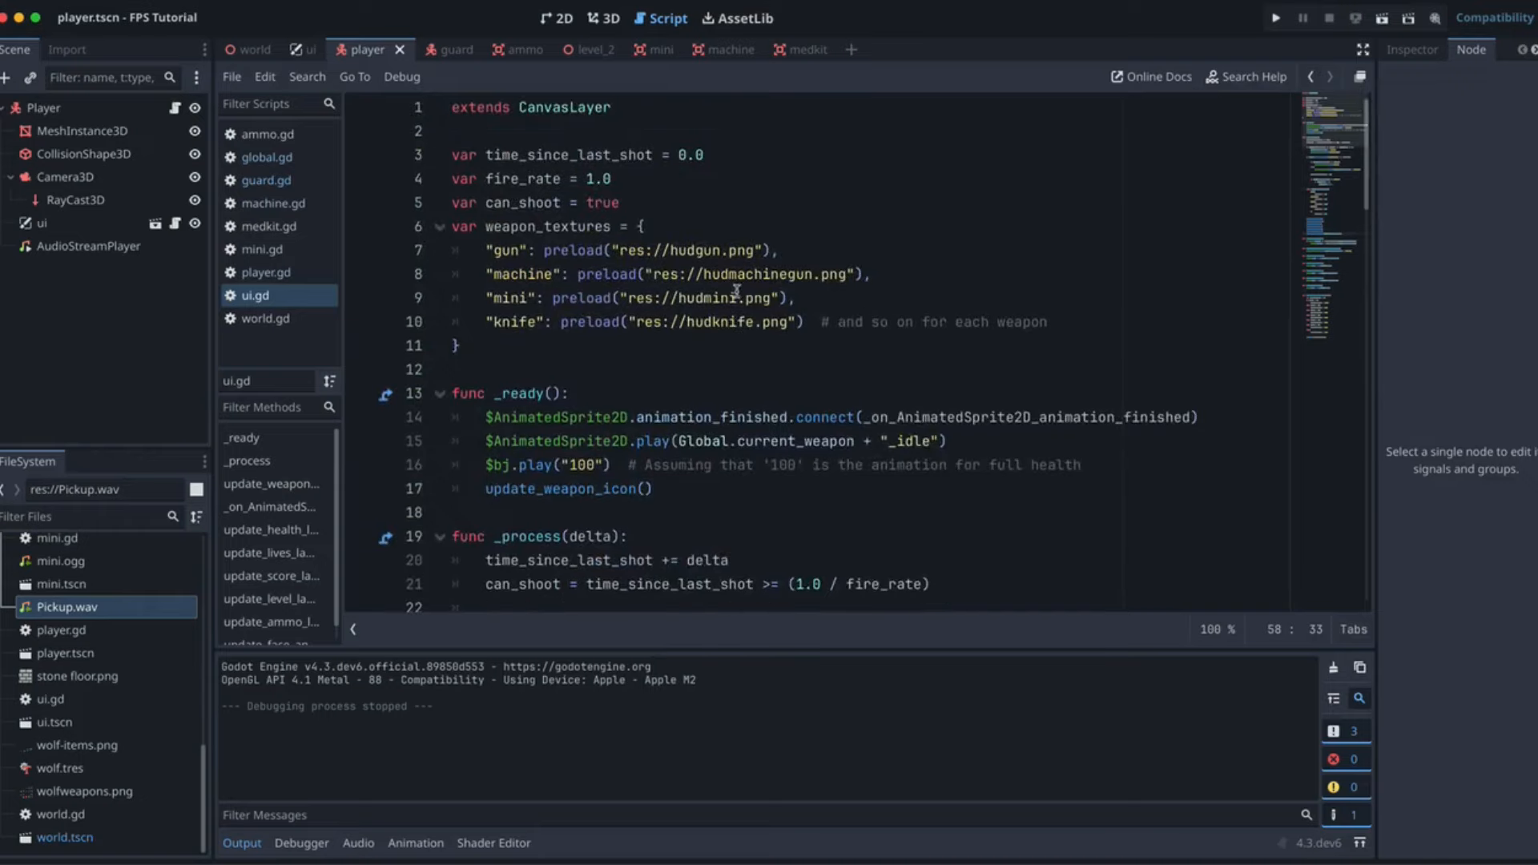
Review in guard.gd how the guard's player variable gets its reference from Global.player
click(273, 272)
scroll(709, 370, up, 13)
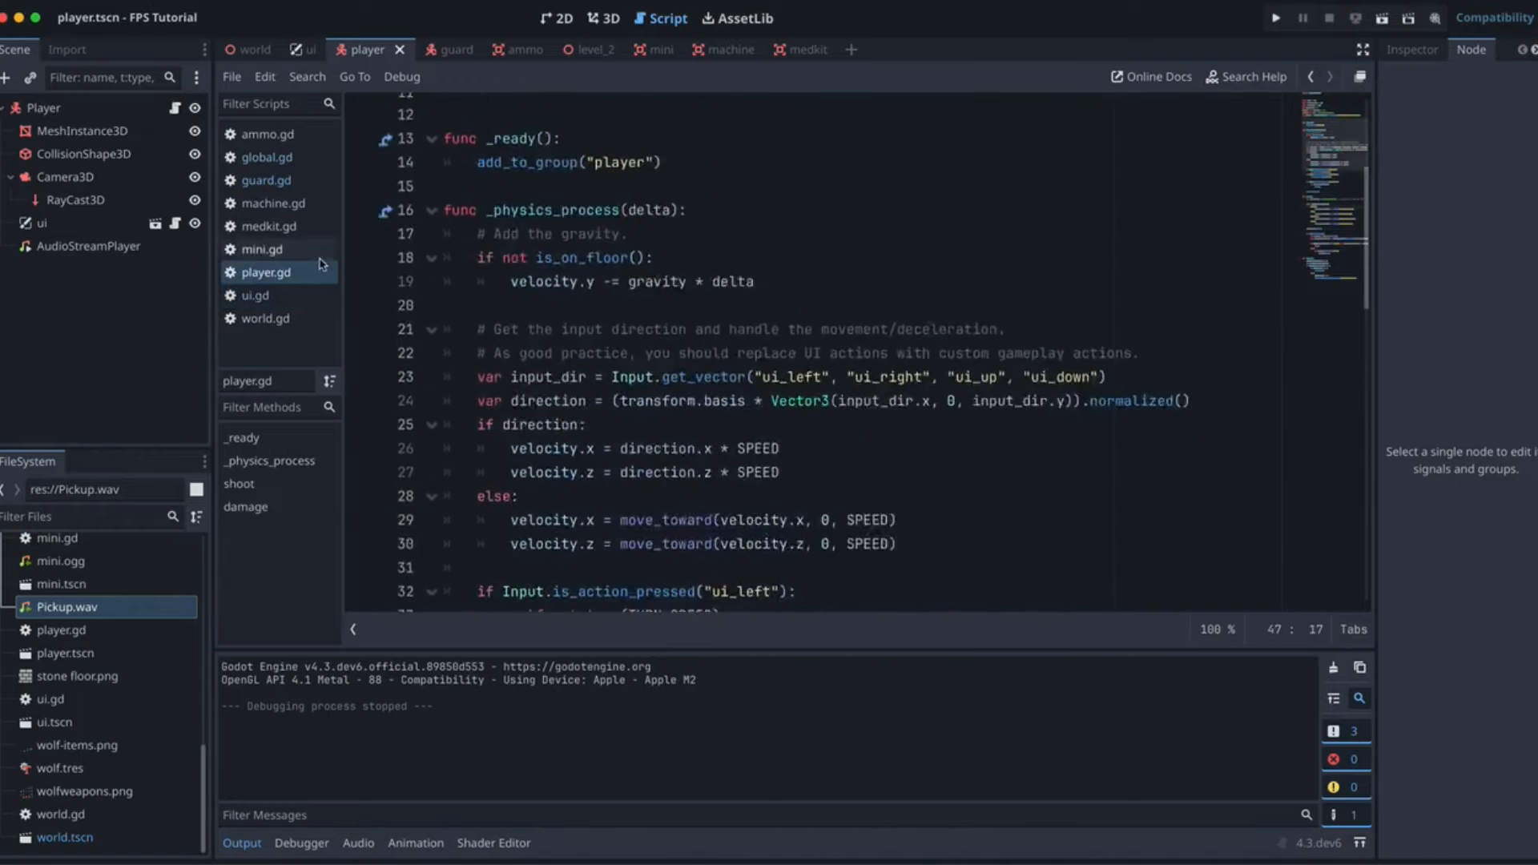
click(273, 181)
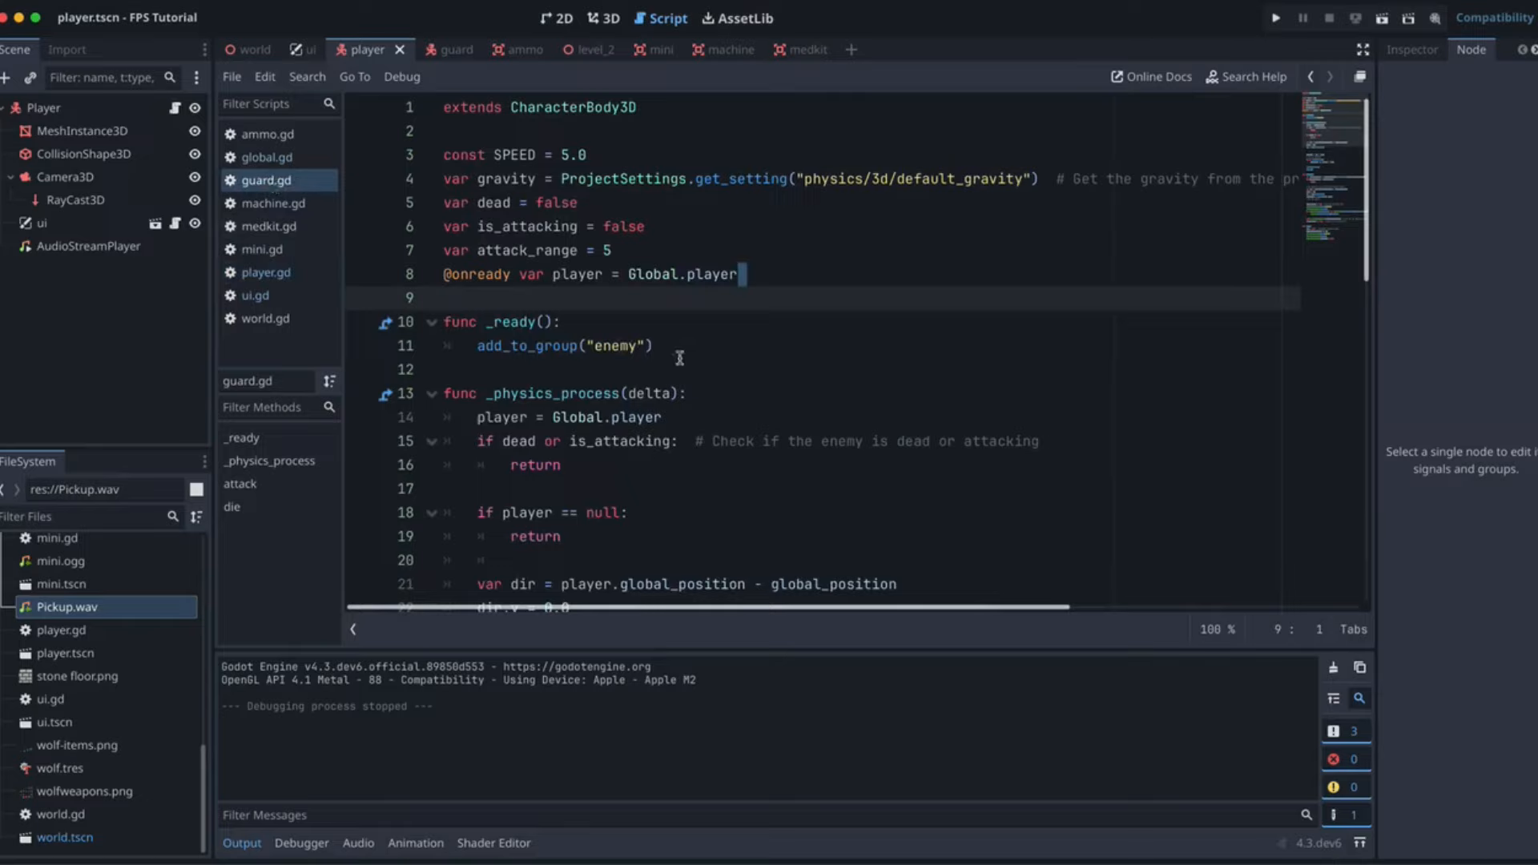
drag(758, 257, 441, 274)
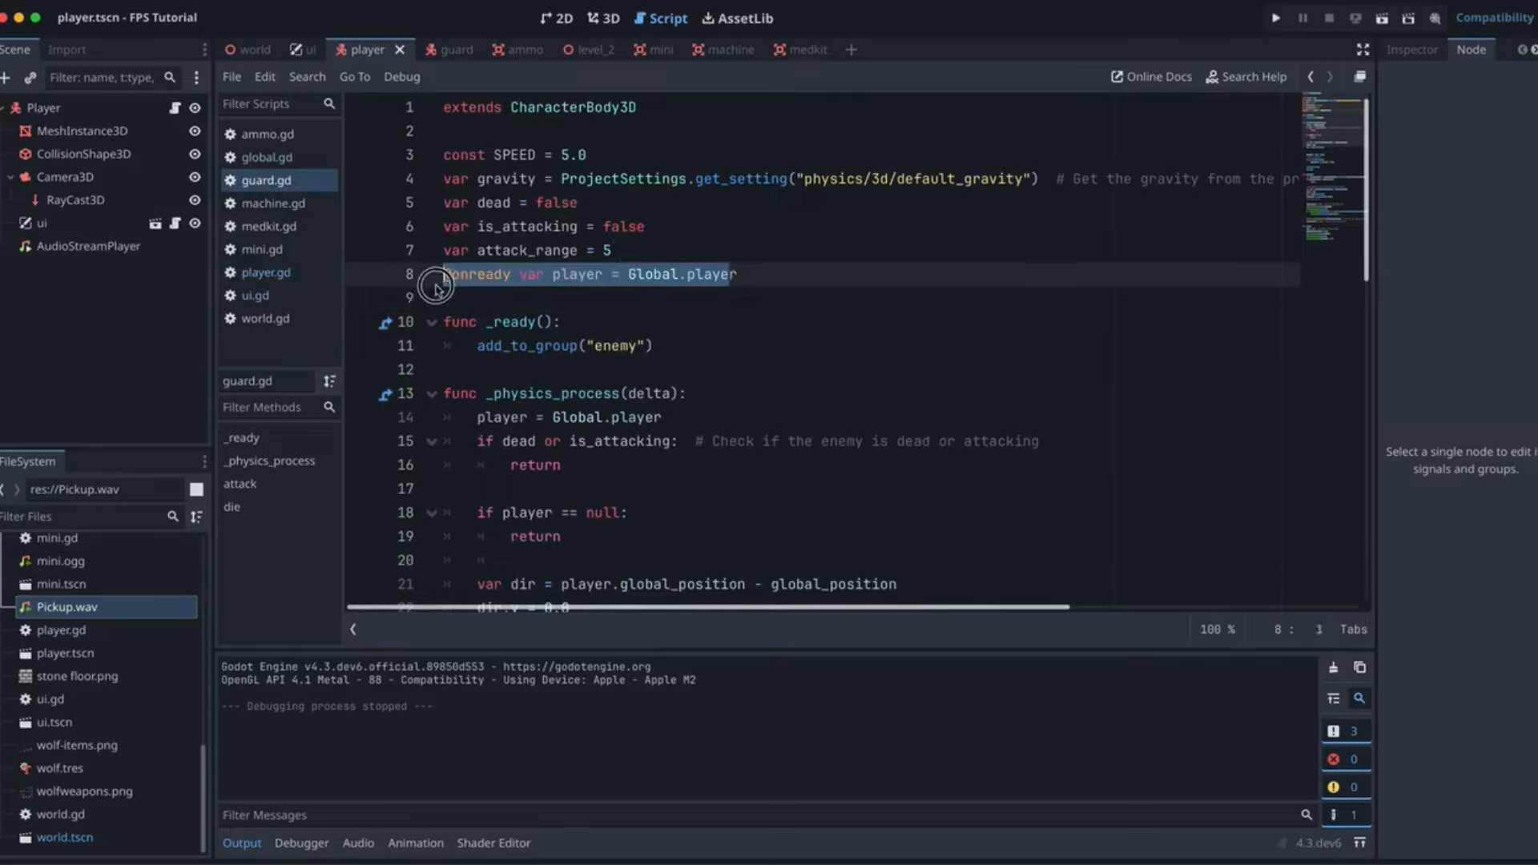
click(685, 277)
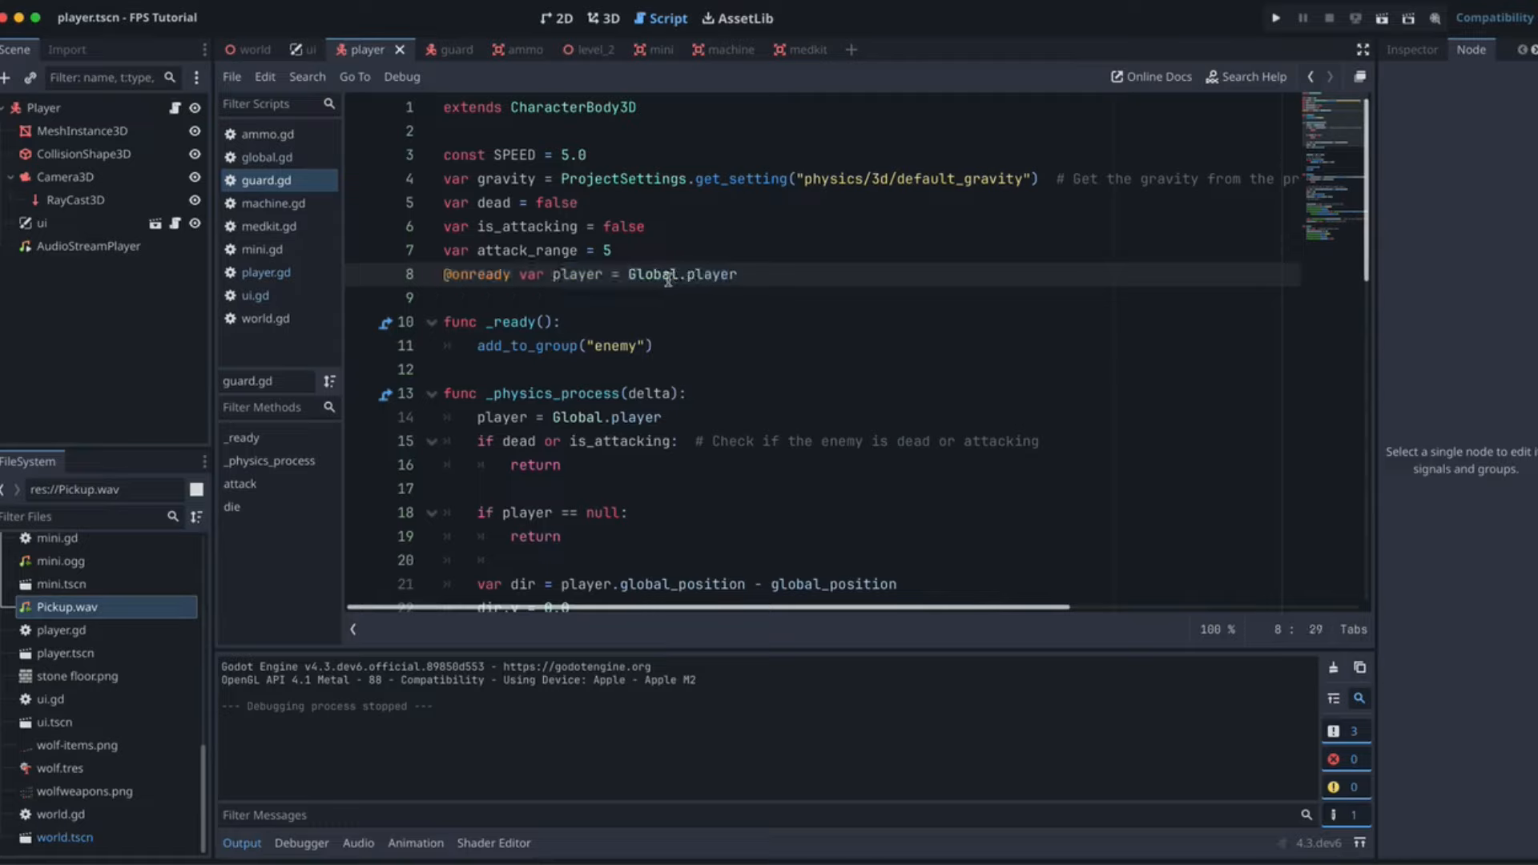
Add the line Global.player = self at the start of _ready() in player.gd and save the script
click(275, 272)
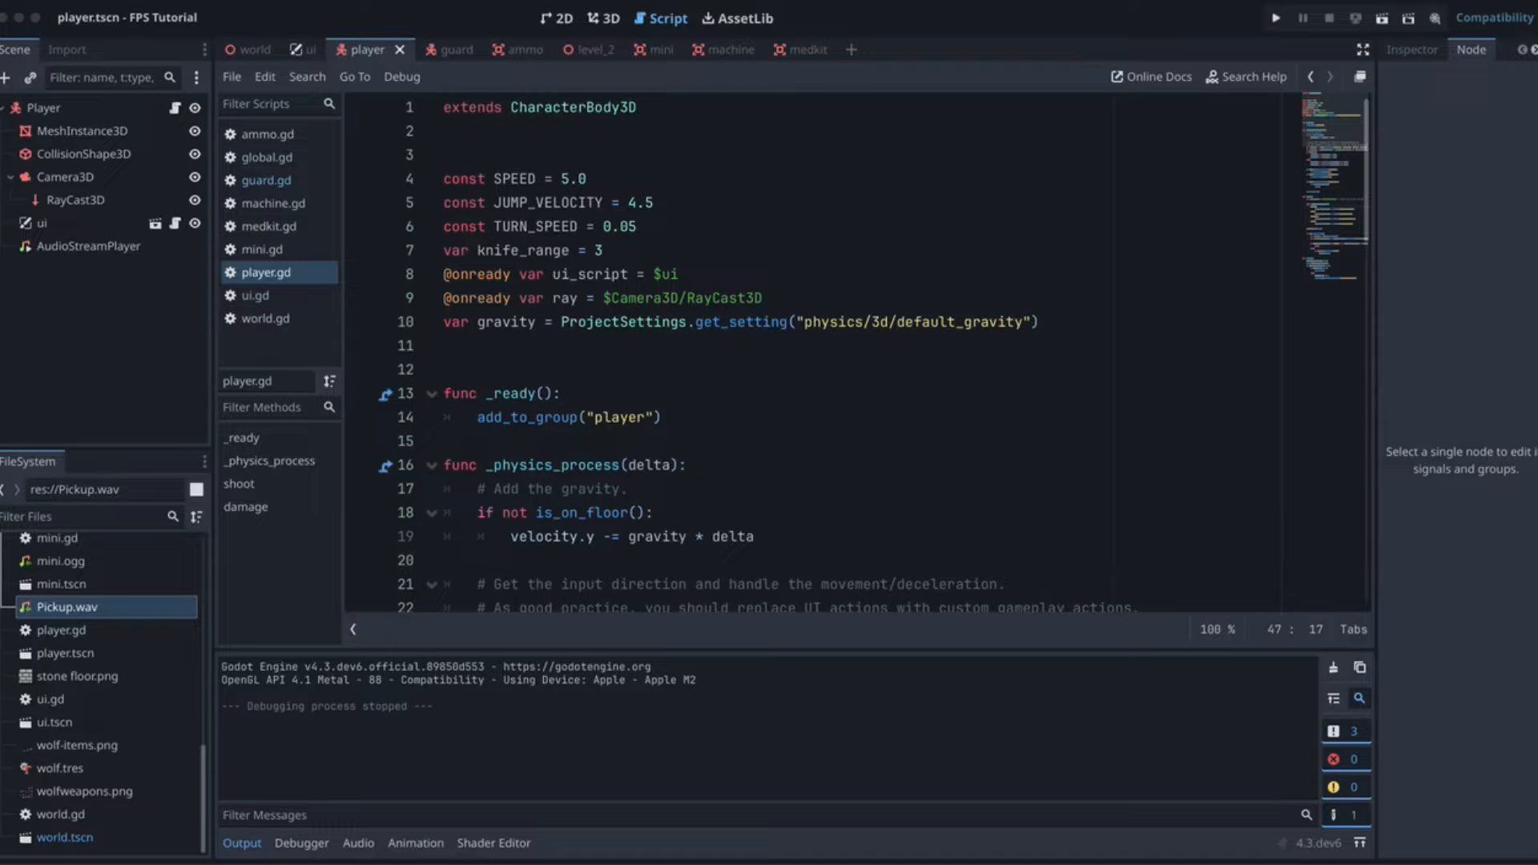
click(585, 396)
key(Return)
text(Global.player = self)
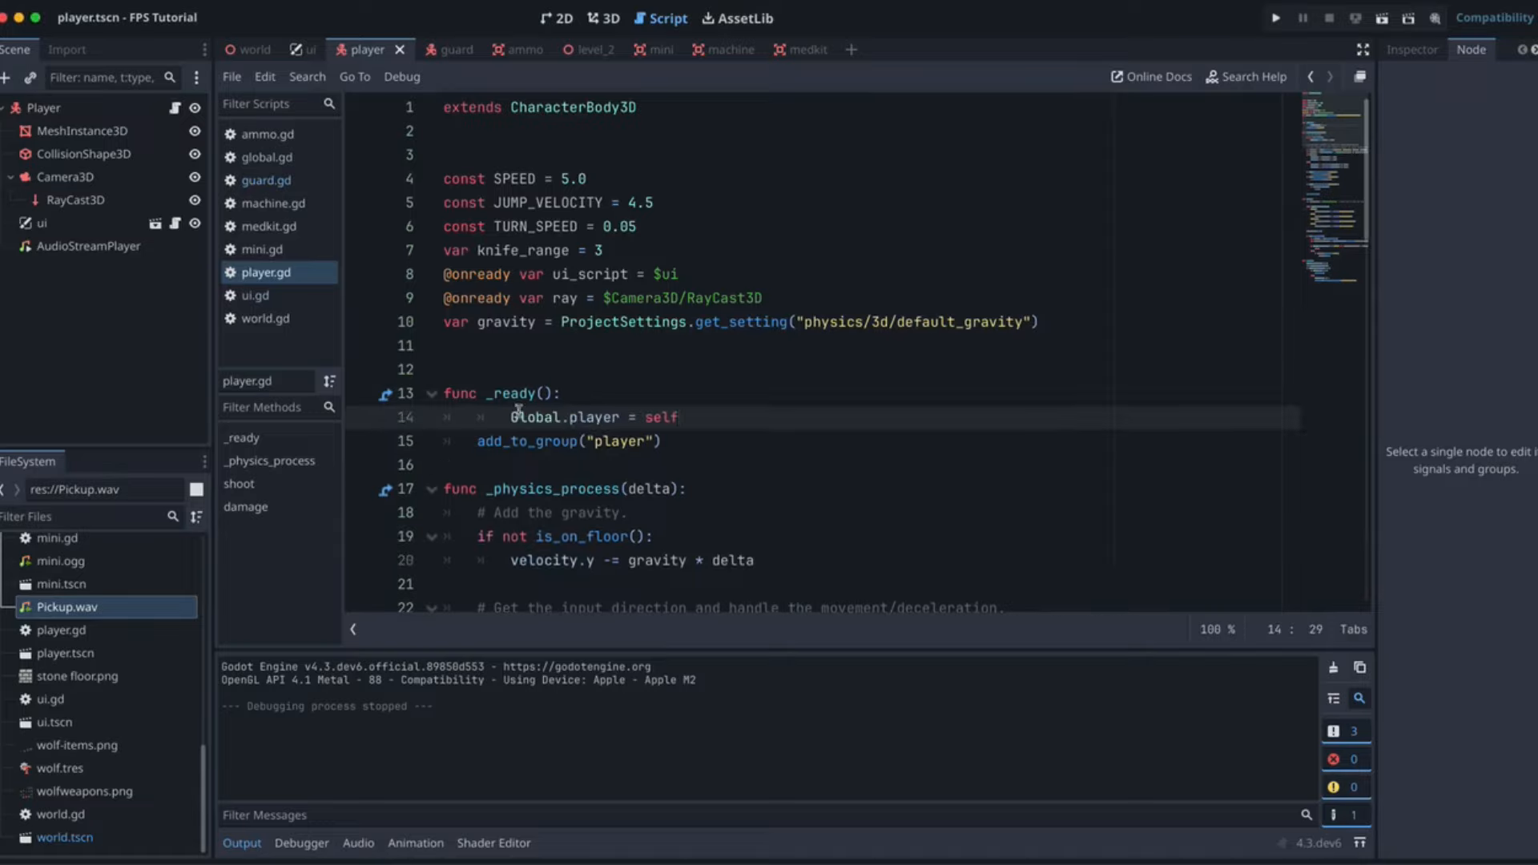
key(Home)
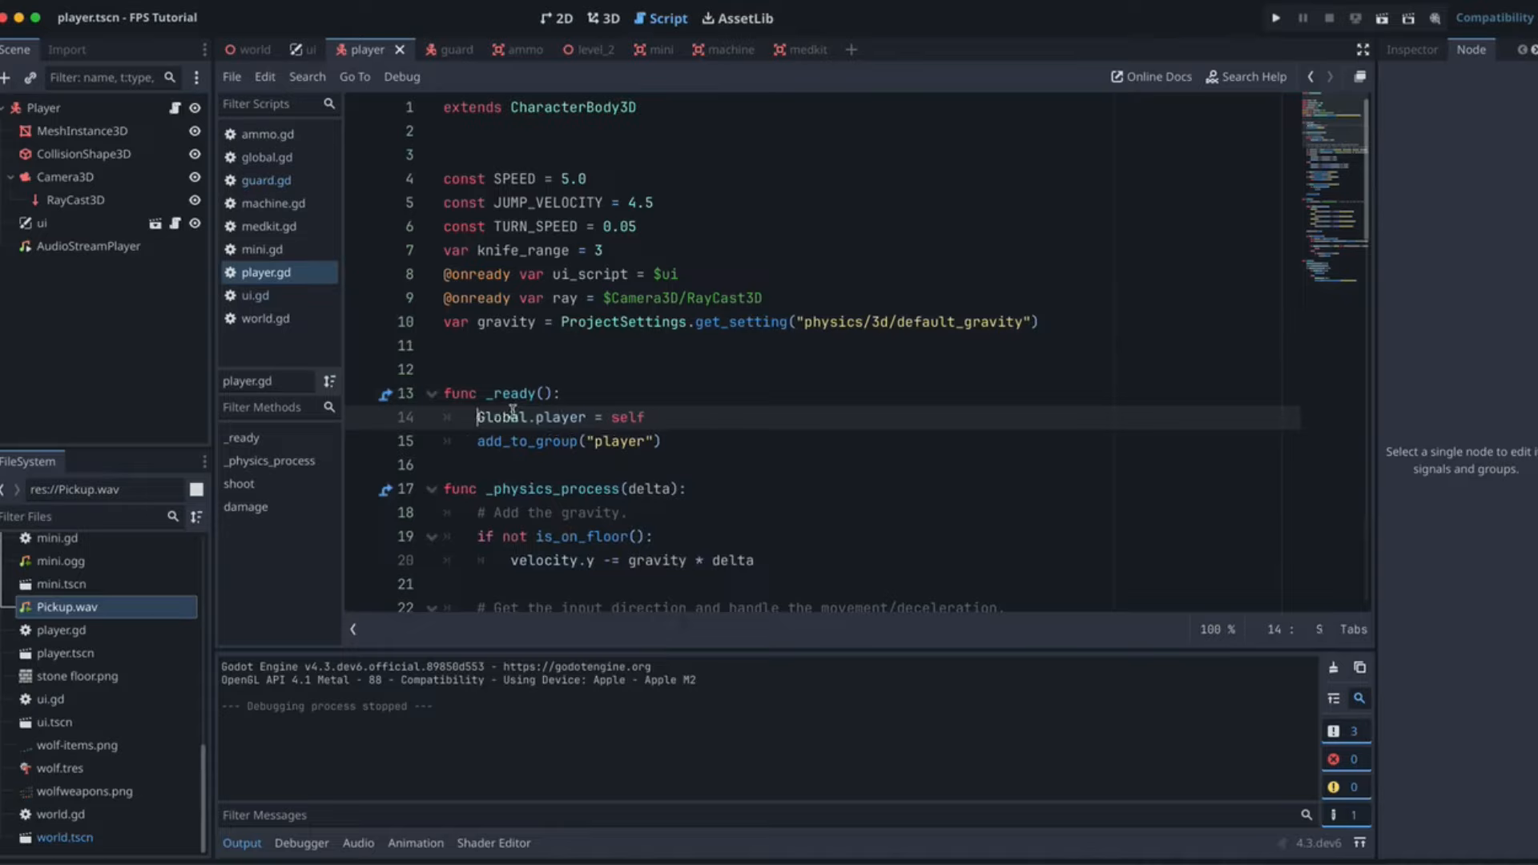
key(Delete)
text(G)
key(super+s)
Run the level_2 scene and walk the player through the walled corridors to look for guards
click(583, 51)
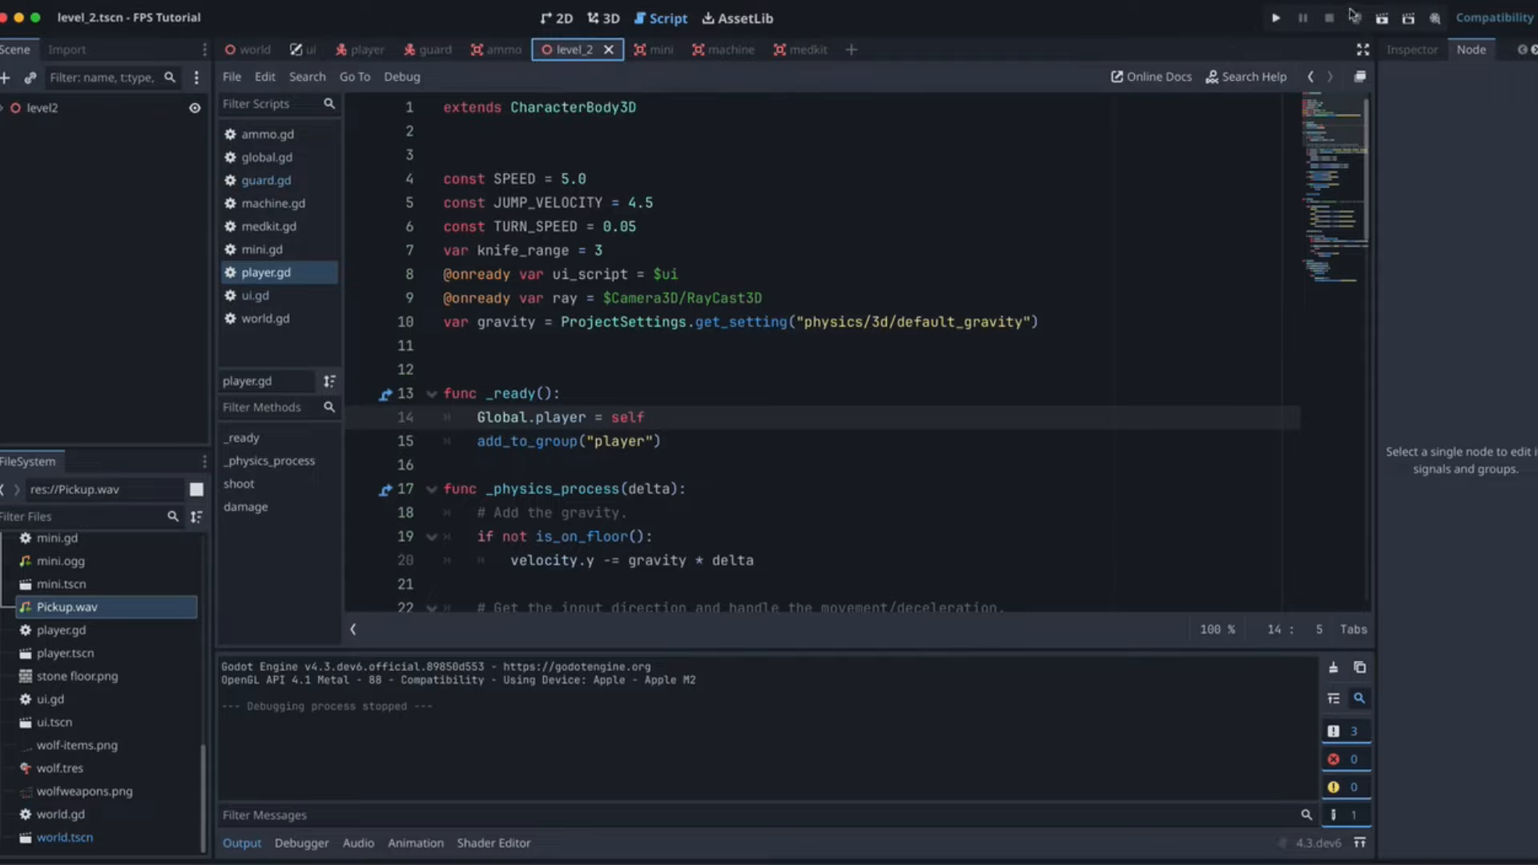
click(1380, 19)
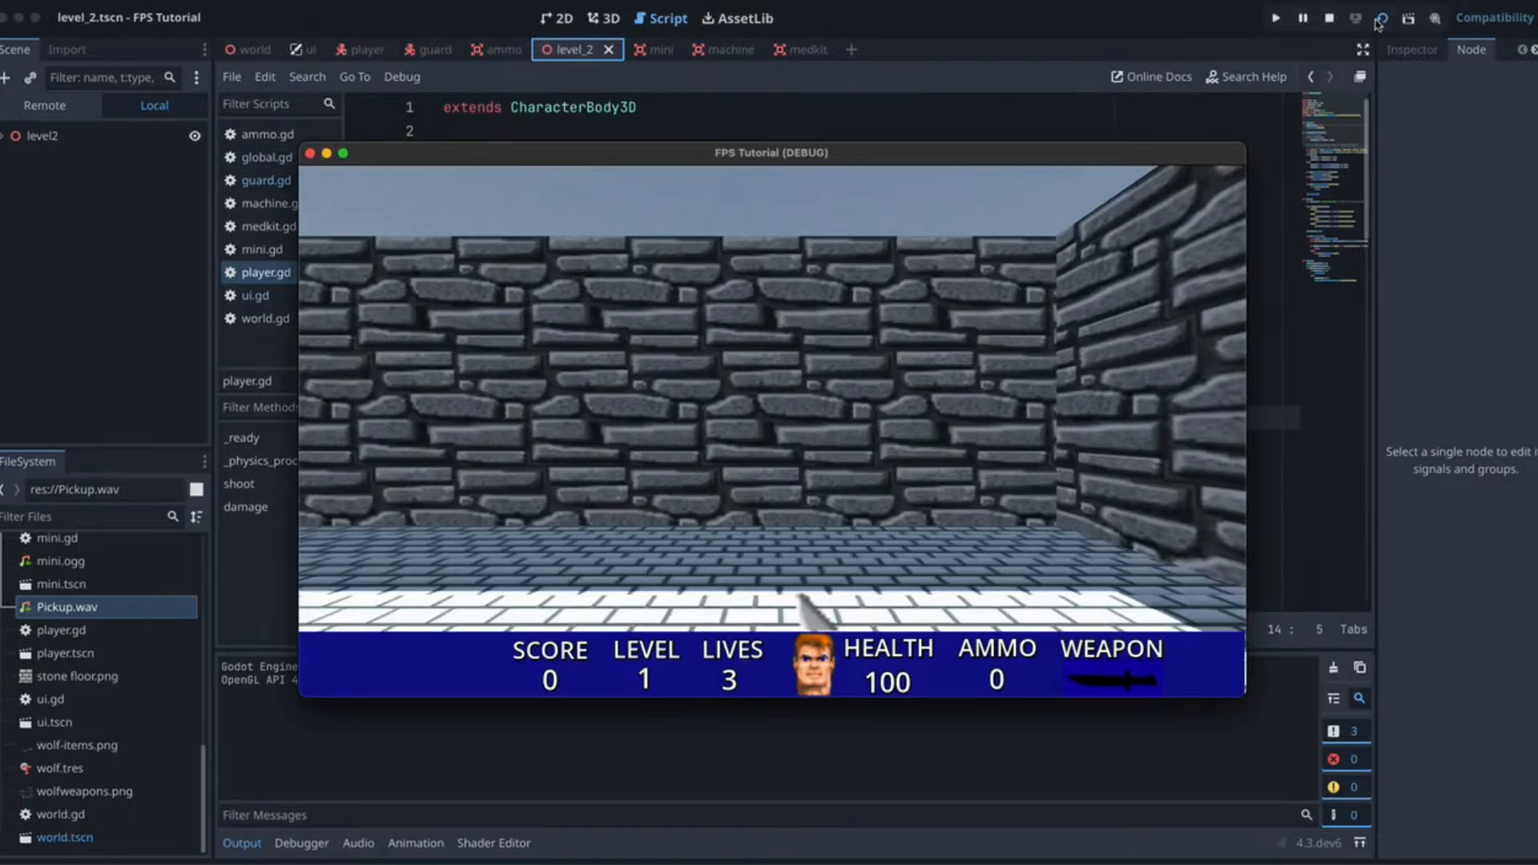
key(Up)
key(Right)
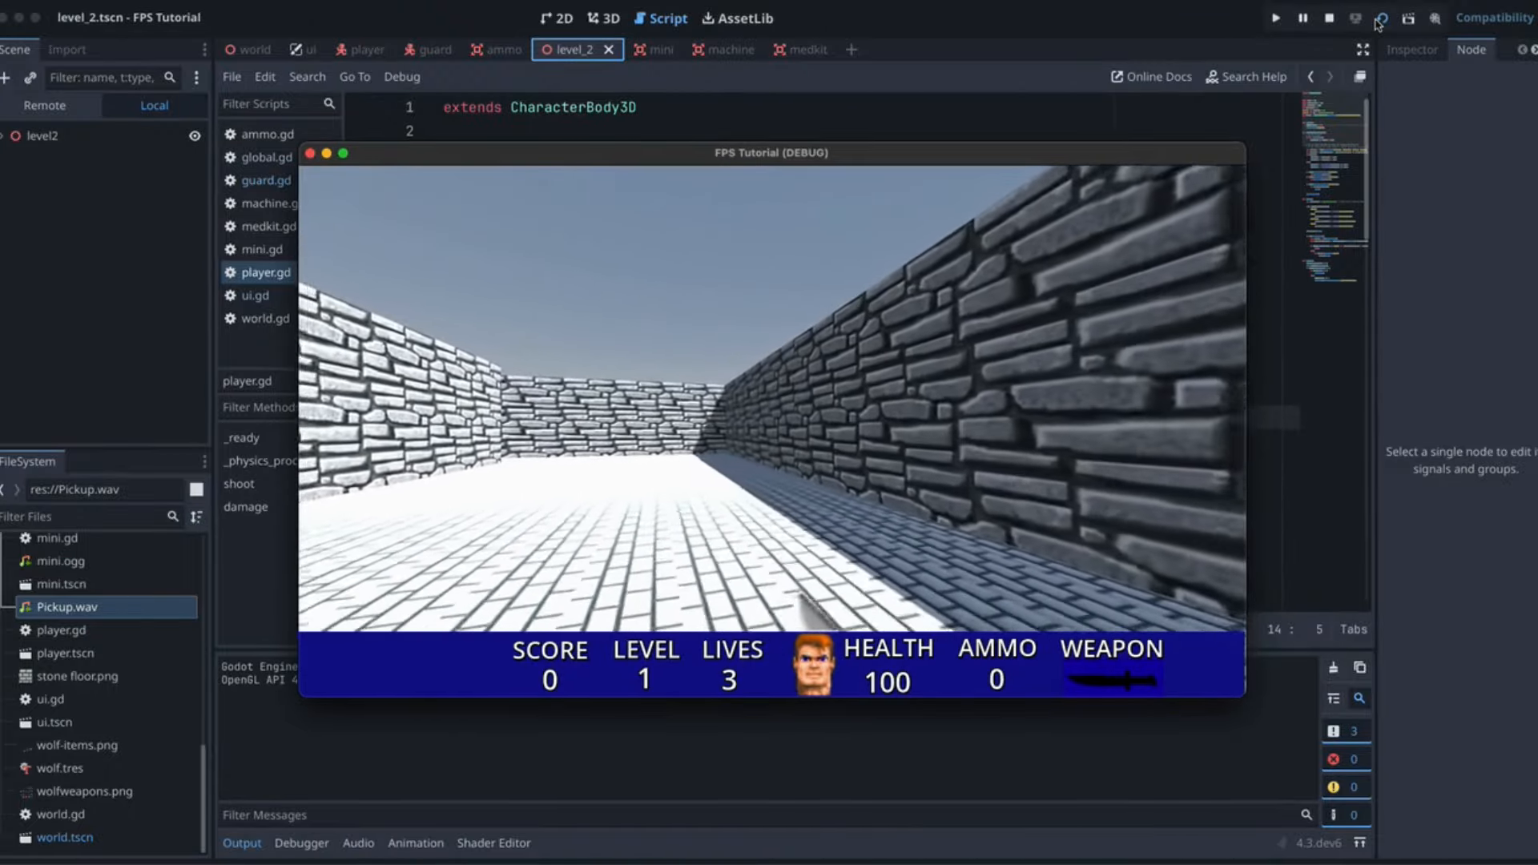
key(Left)
key(Right)
key(Left)
key(Up)
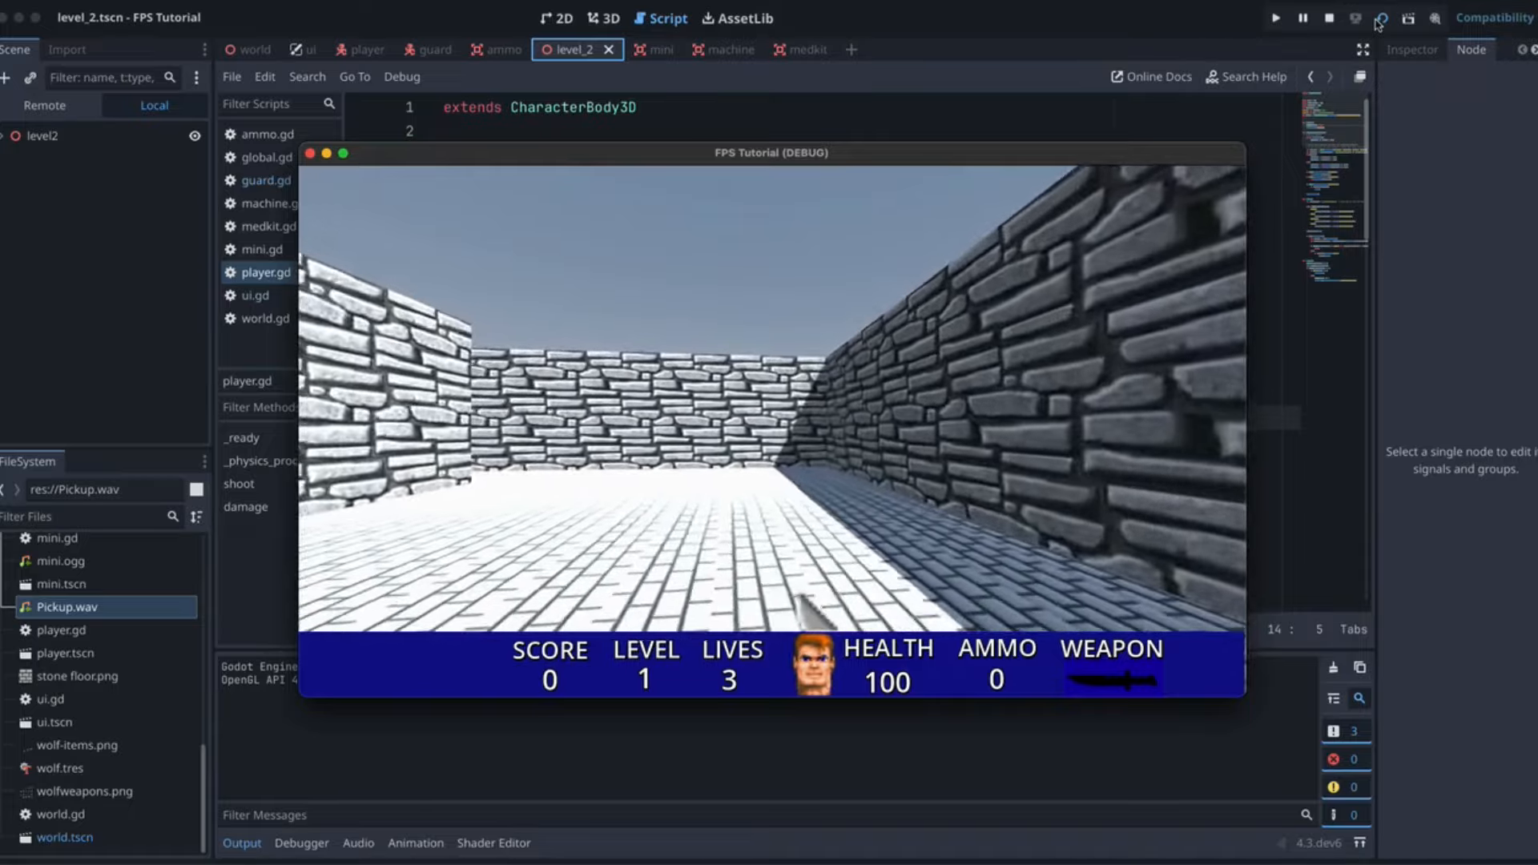
key(Up)
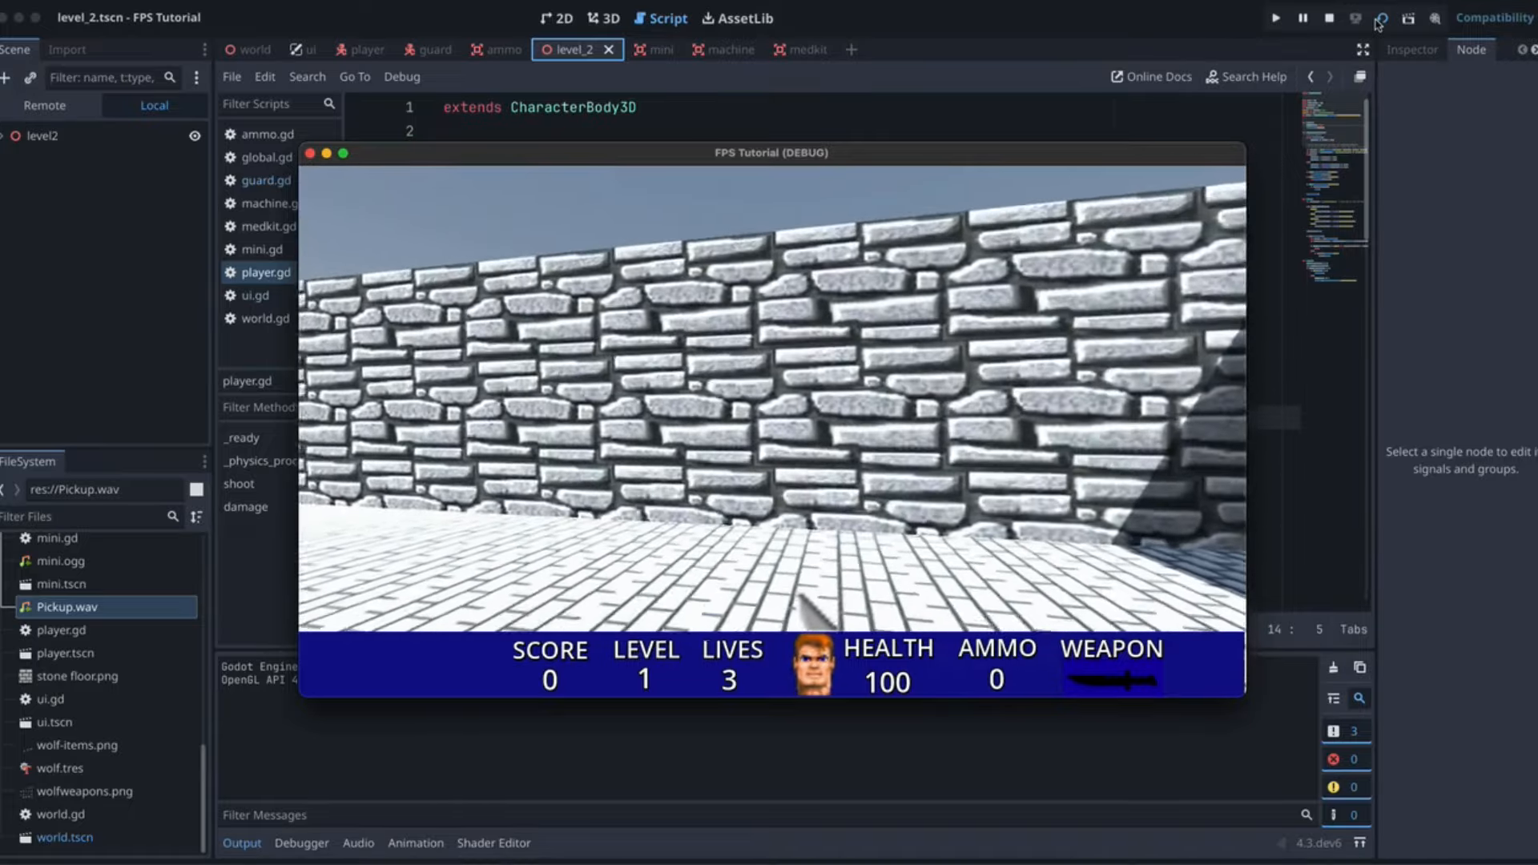
key(Left)
key(Right)
key(Right)
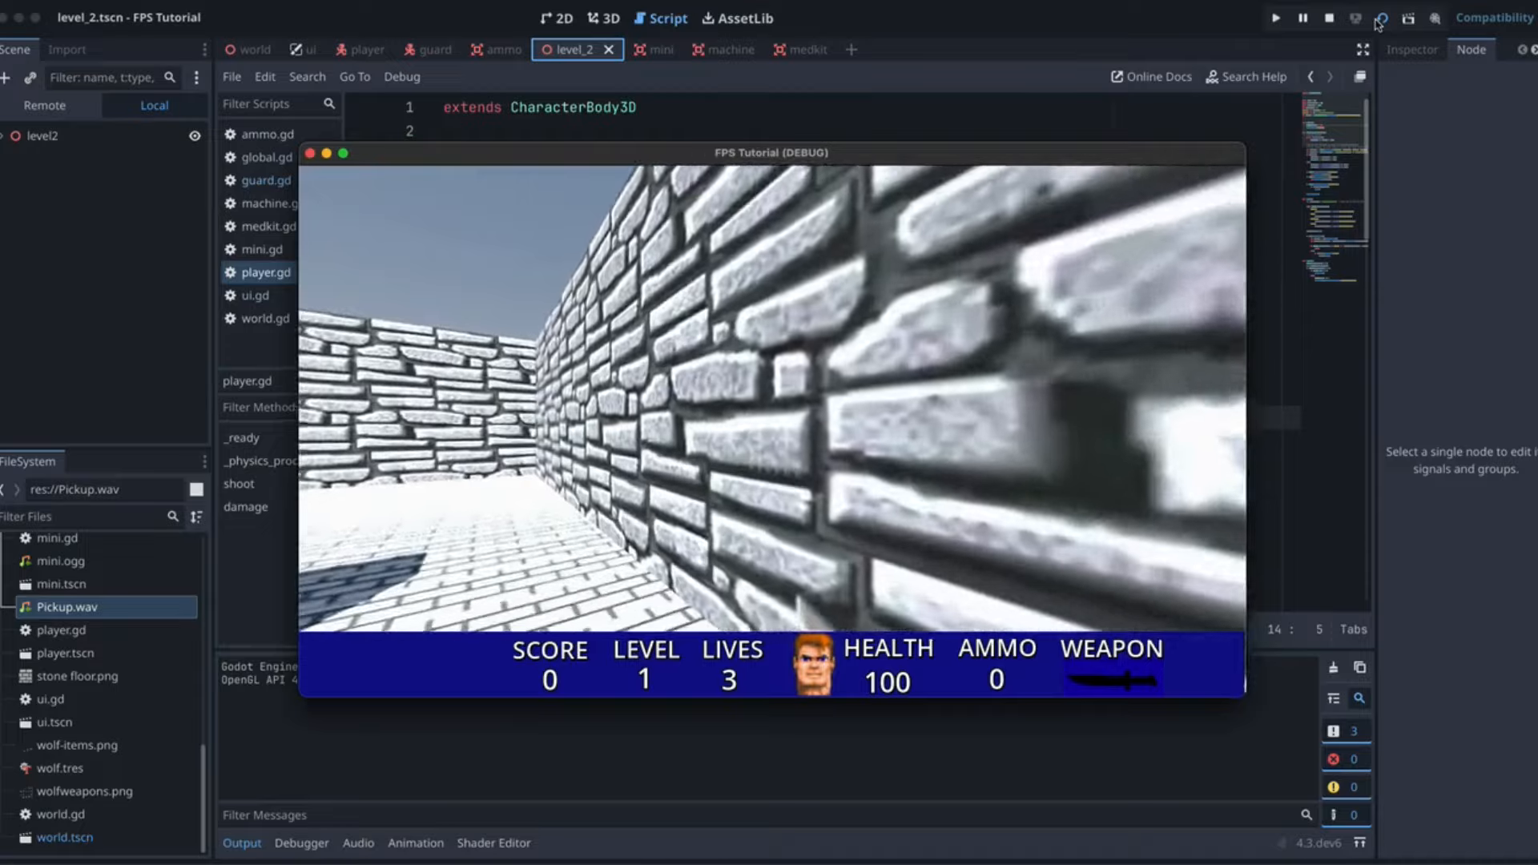
Test the combat by attacking the approaching guards with the knife, and close the game
key(Up)
key(space)
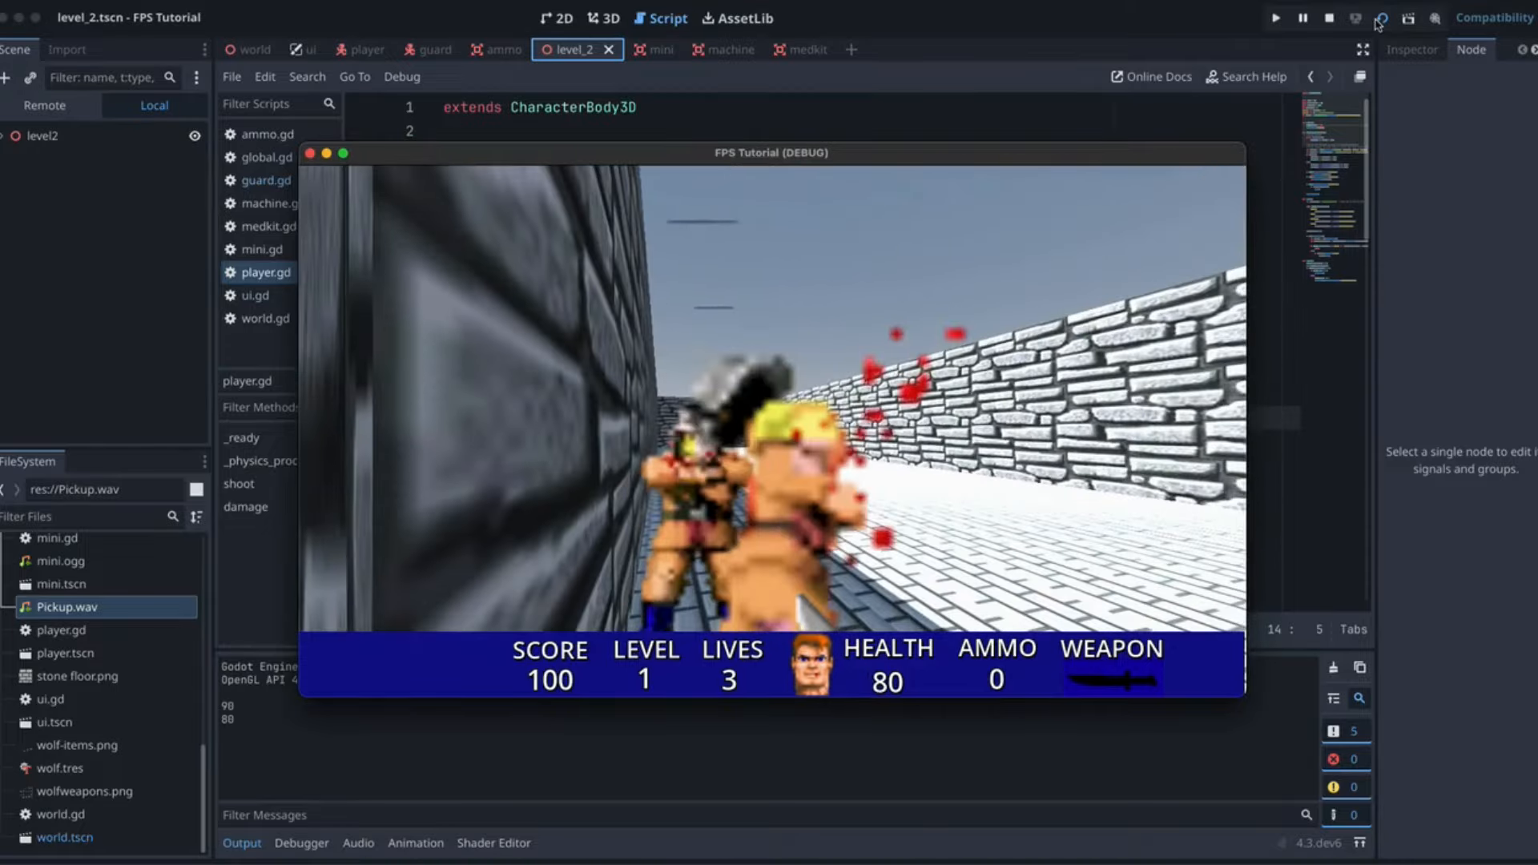
key(Up)
key(Left)
key(space)
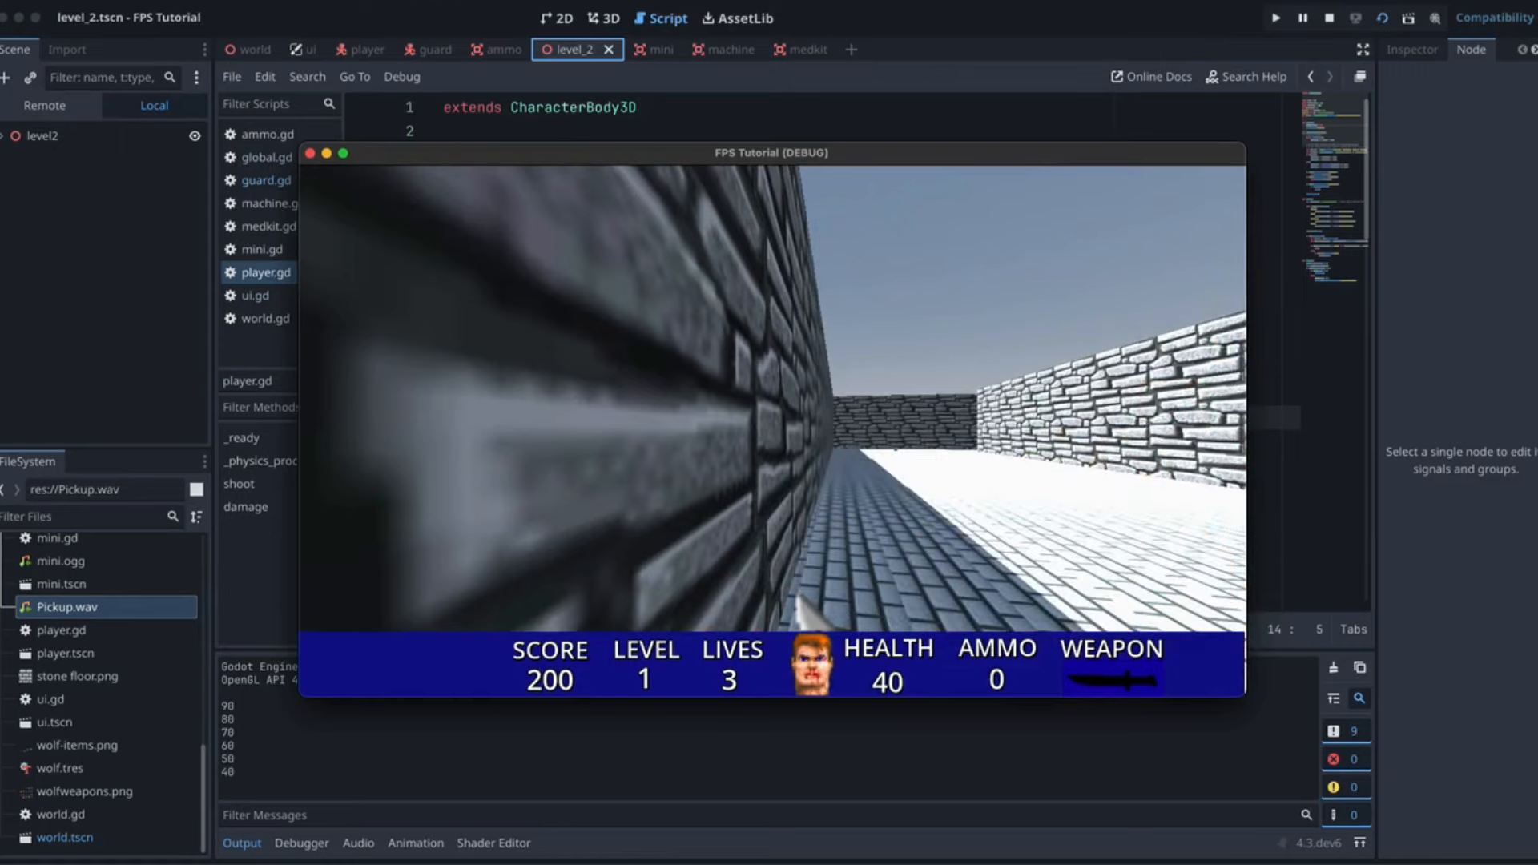
click(311, 153)
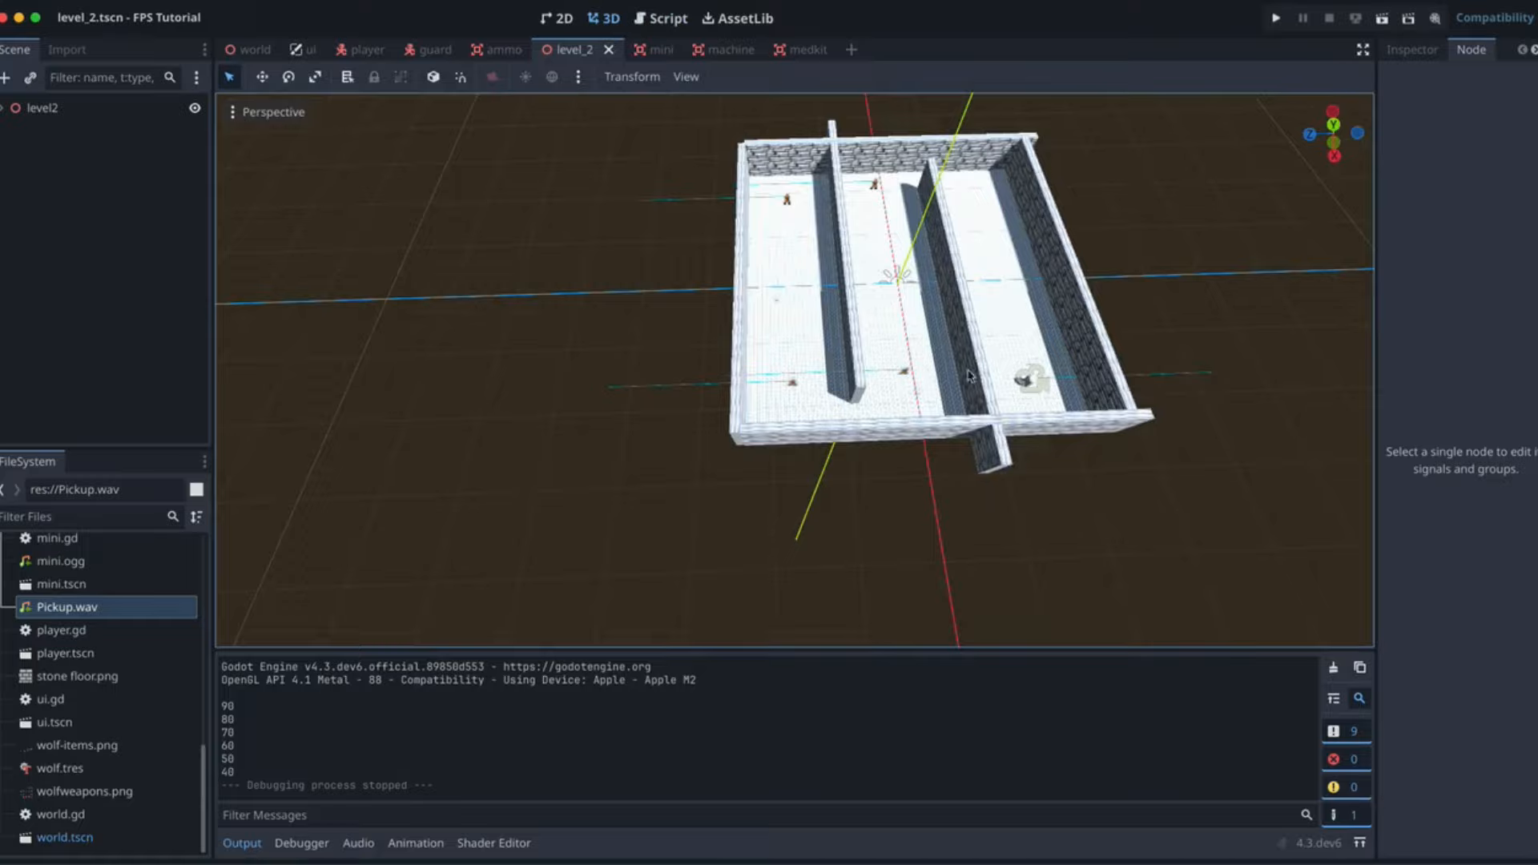
Duplicate the floor node of level2 in the 3D scene and rename the copy ceiling
middle_drag(992, 351, 688, 234)
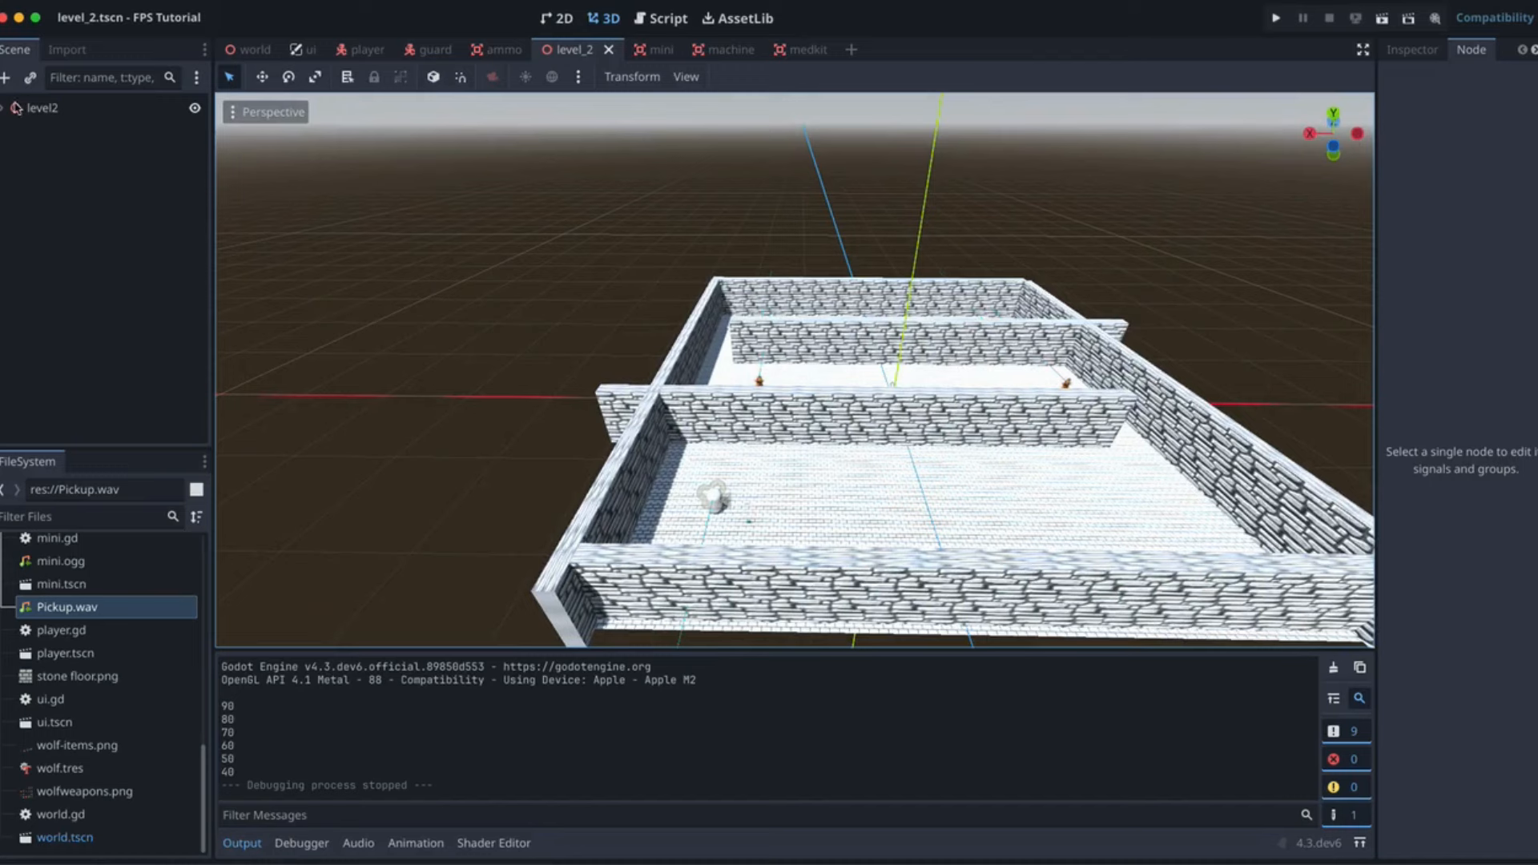
click(3, 108)
click(50, 178)
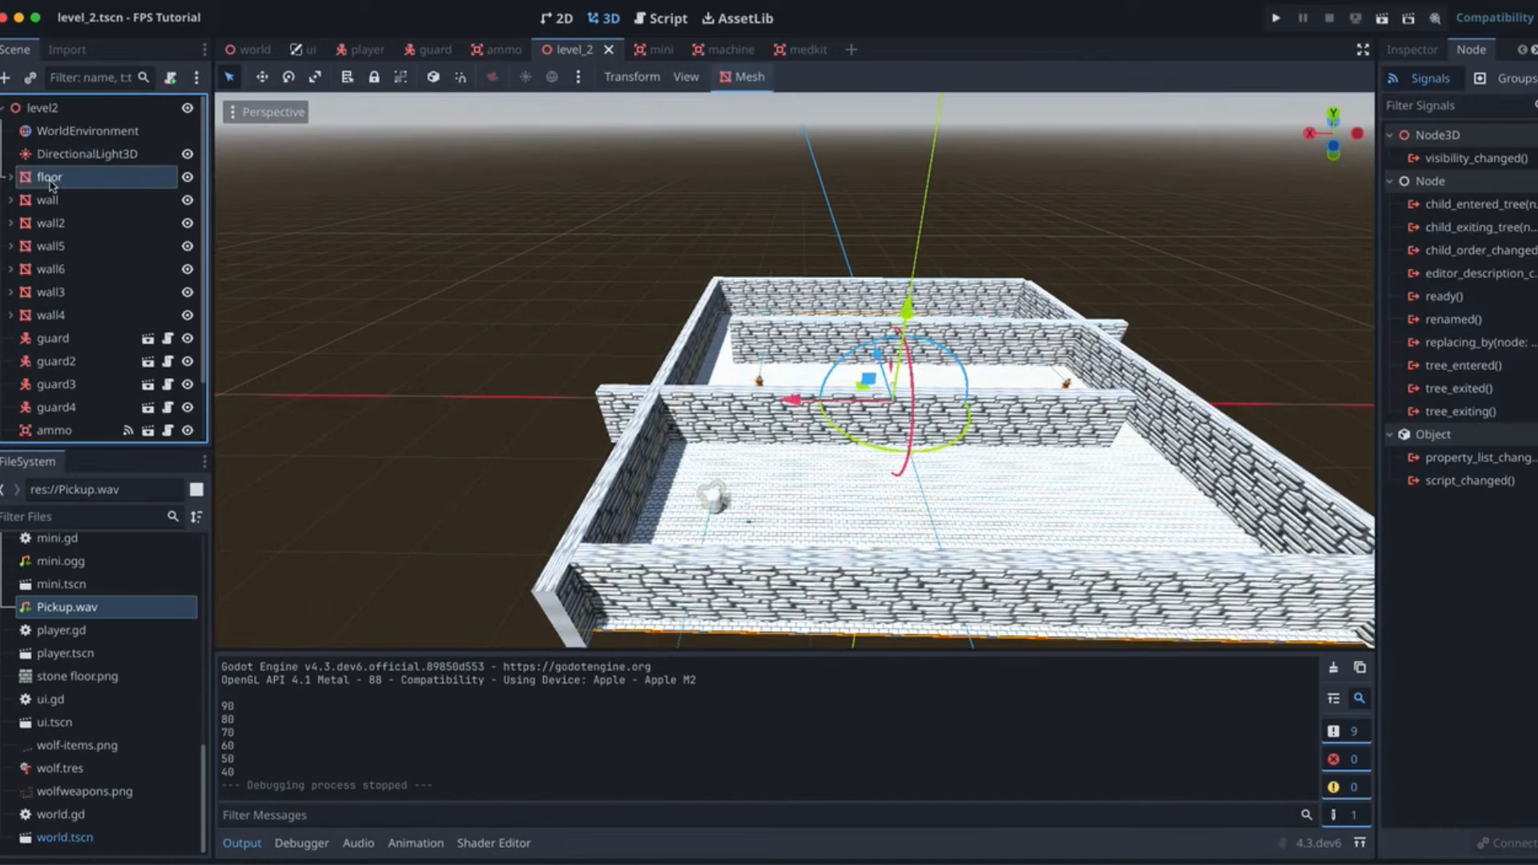
key(super+d)
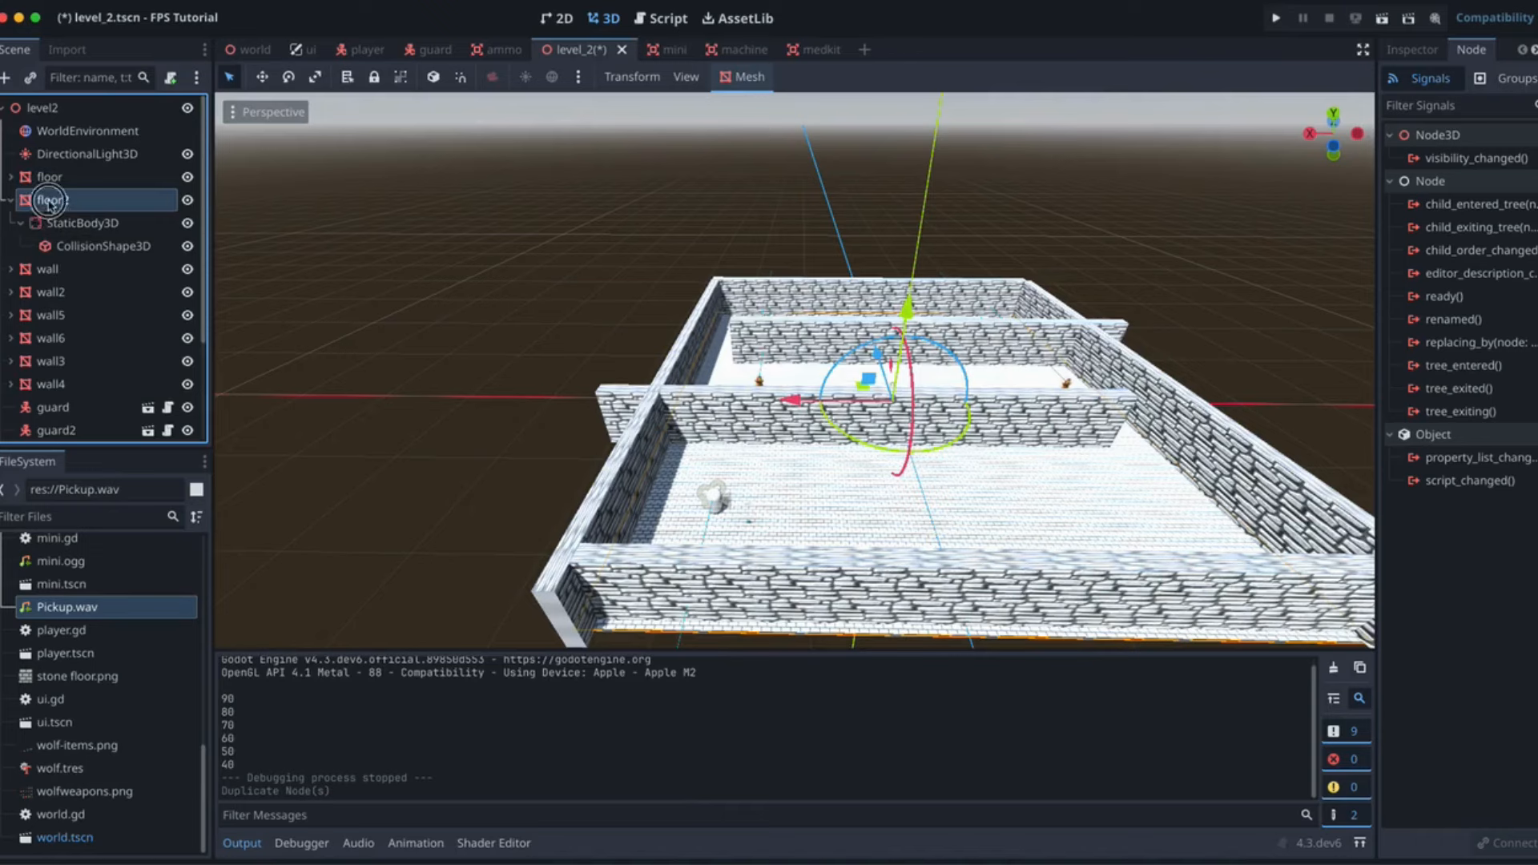
double_click(49, 201)
text(ceiling)
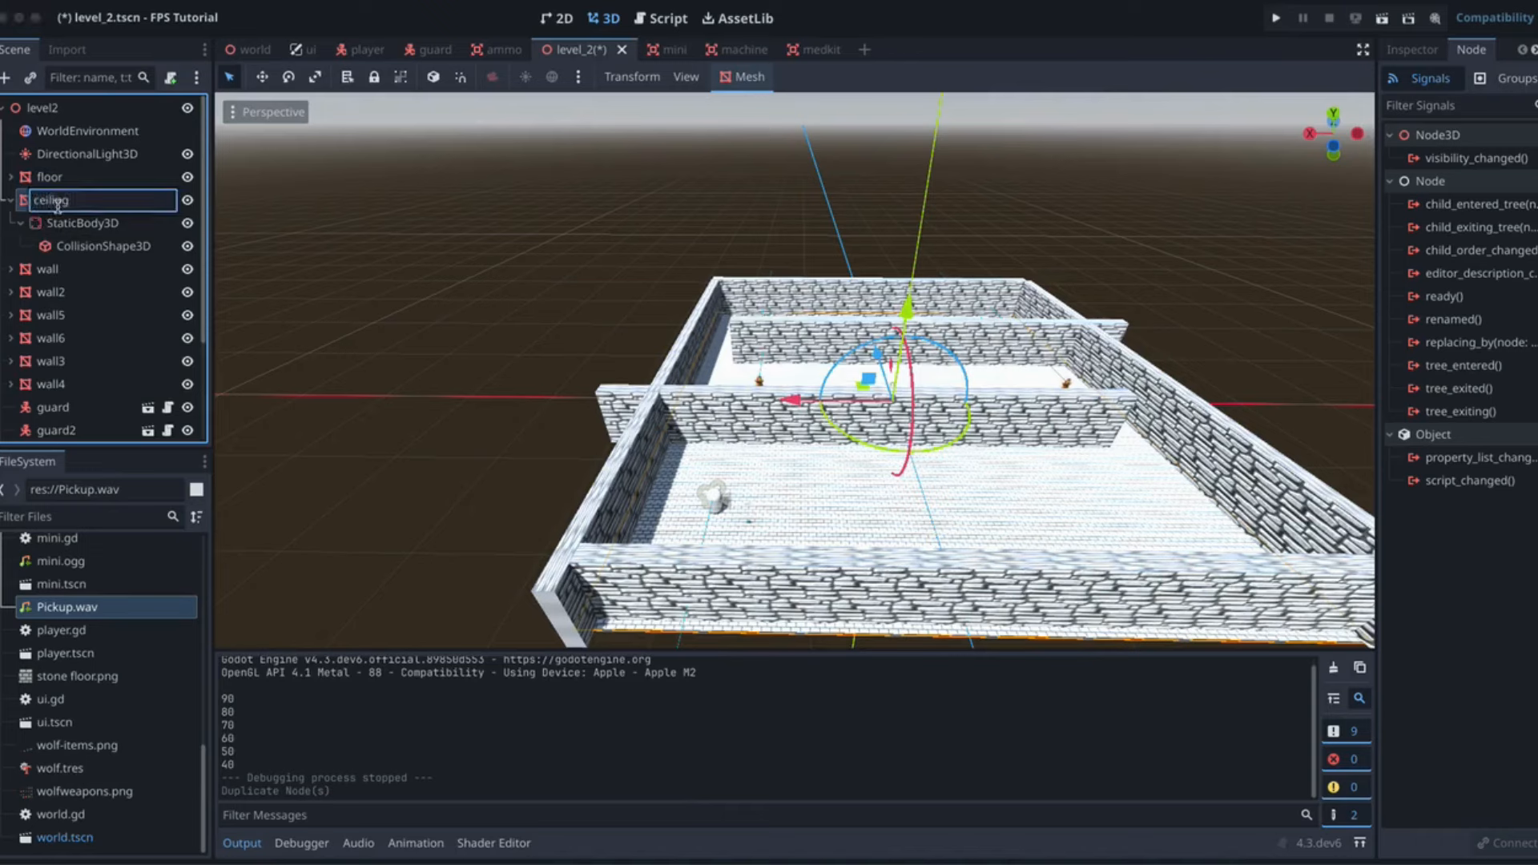
key(Return)
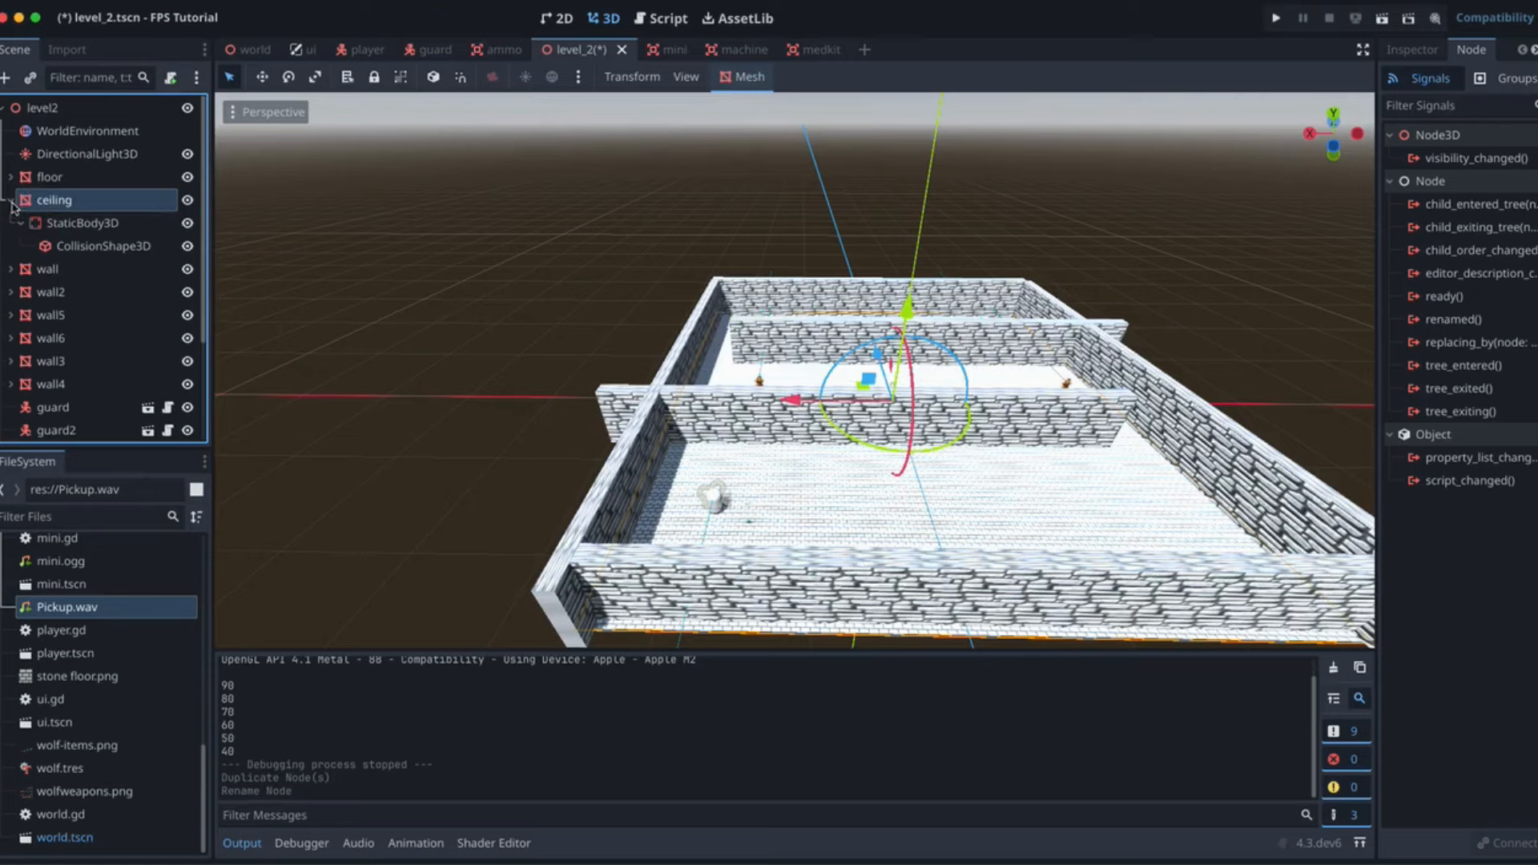
Set the ceiling's Y rotation to 180 degrees
click(1413, 49)
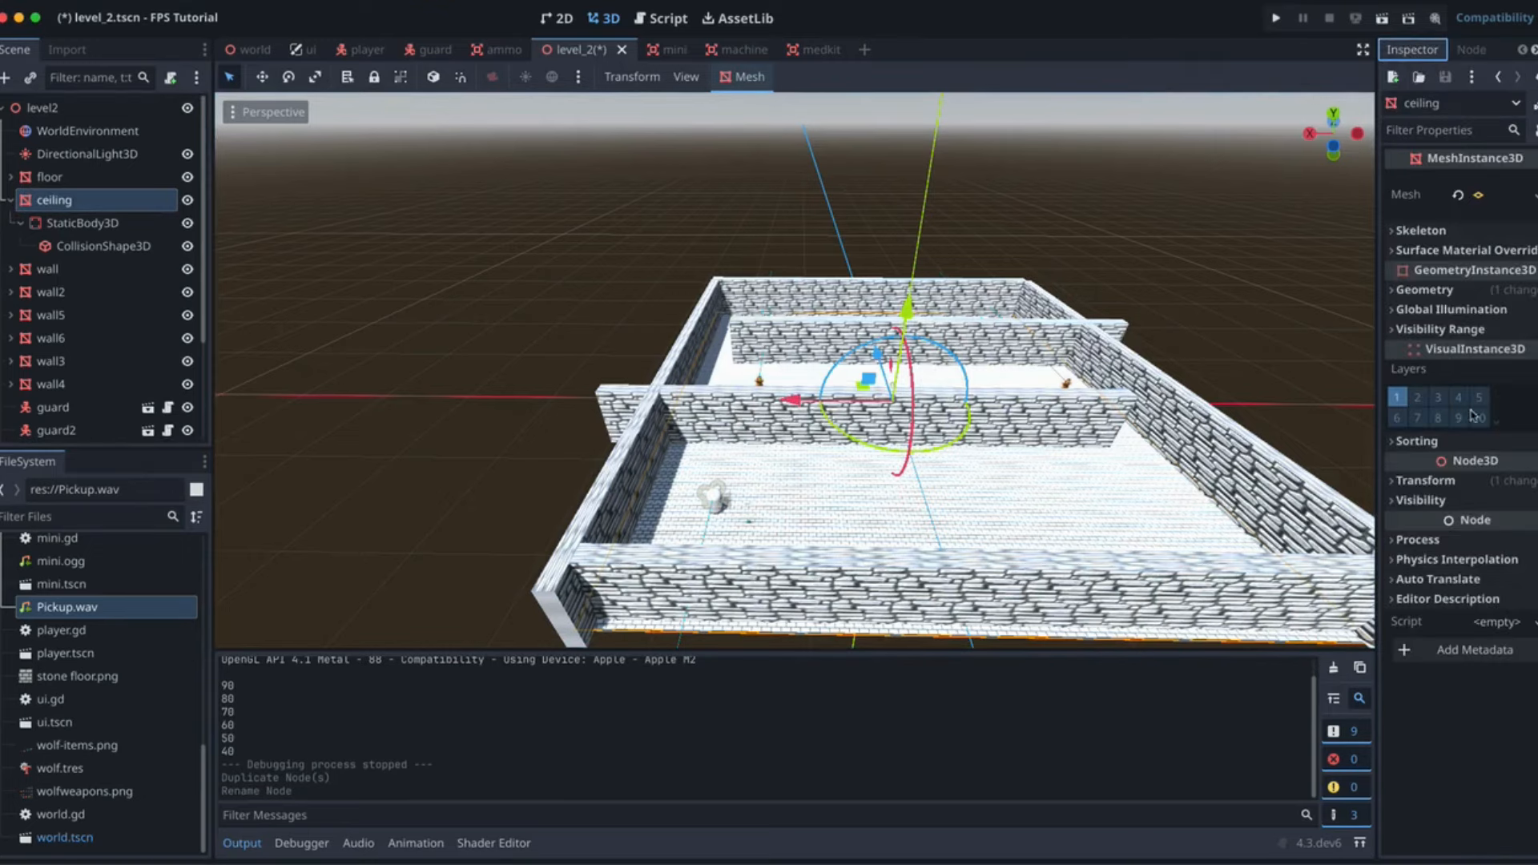
click(1458, 481)
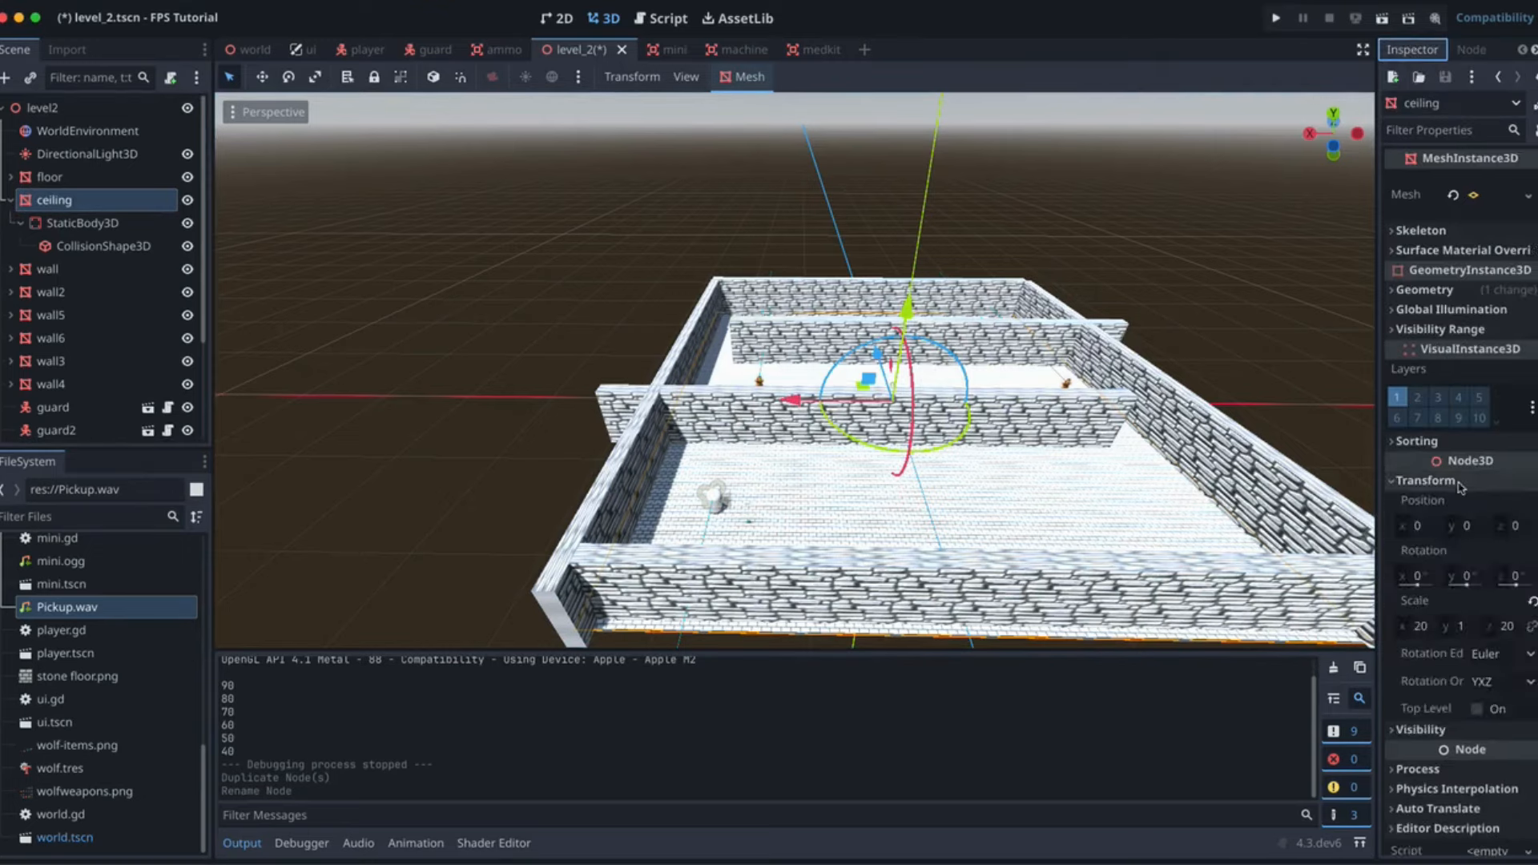
click(1466, 579)
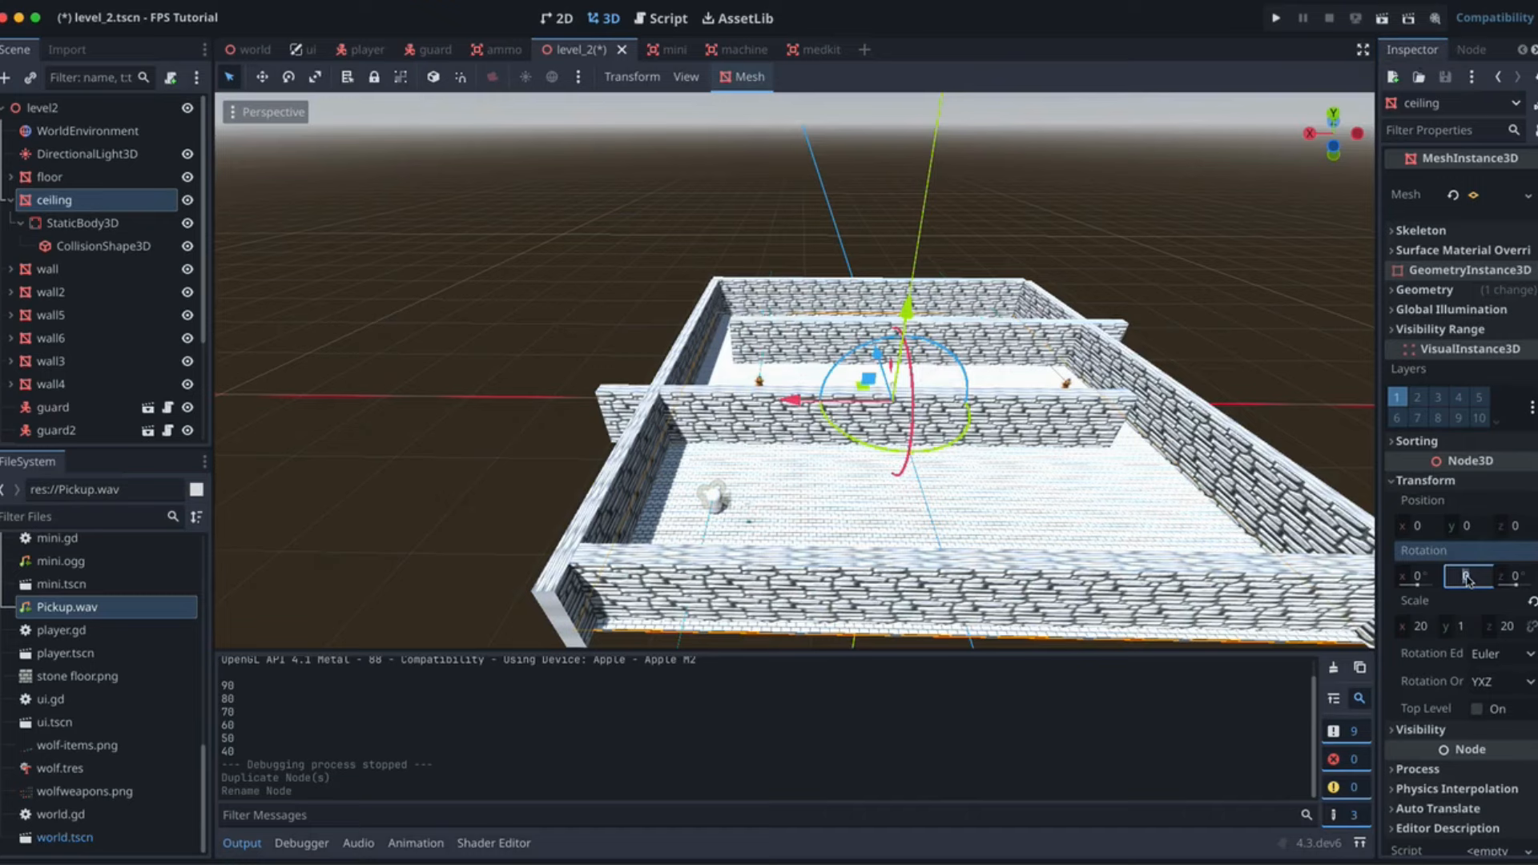
text(180)
key(Return)
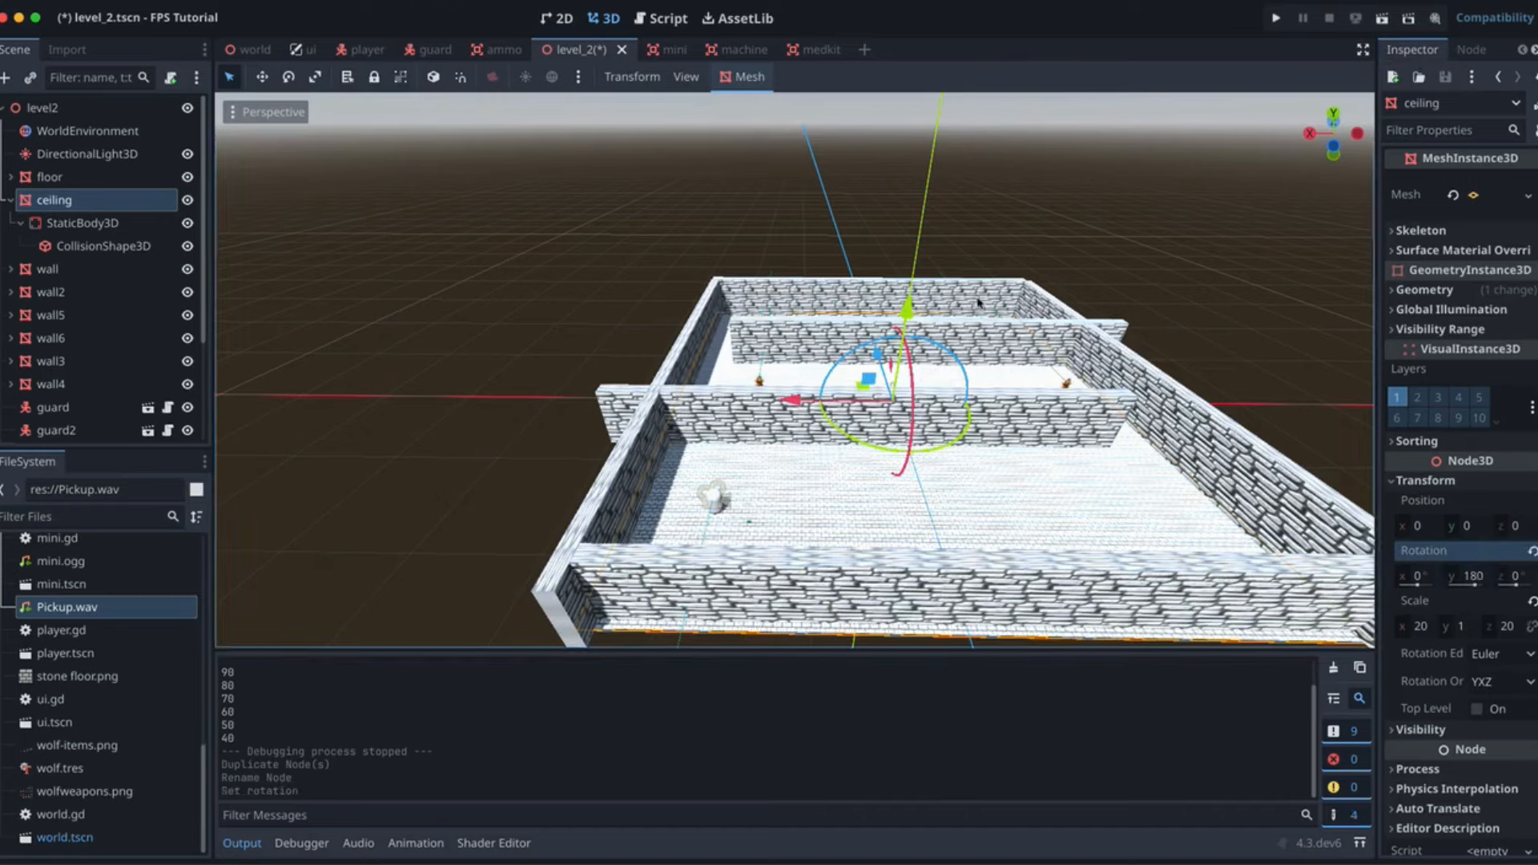
Raise the ceiling to a Y position of about 4.9 and set its rotation to 0 on Y and 180 on Z
drag(926, 311, 916, 249)
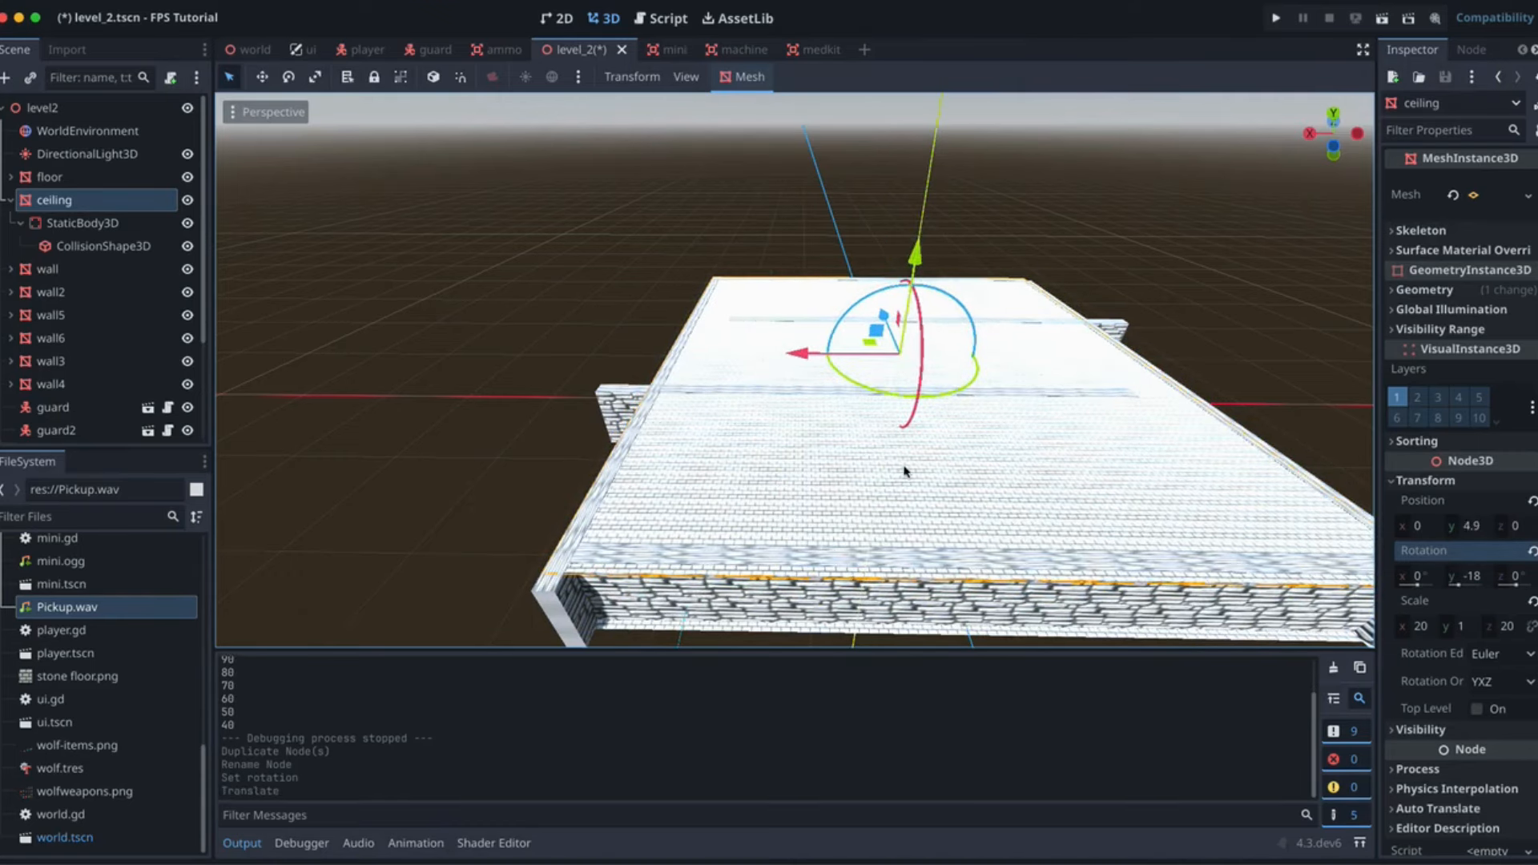
middle_drag(905, 470, 899, 433)
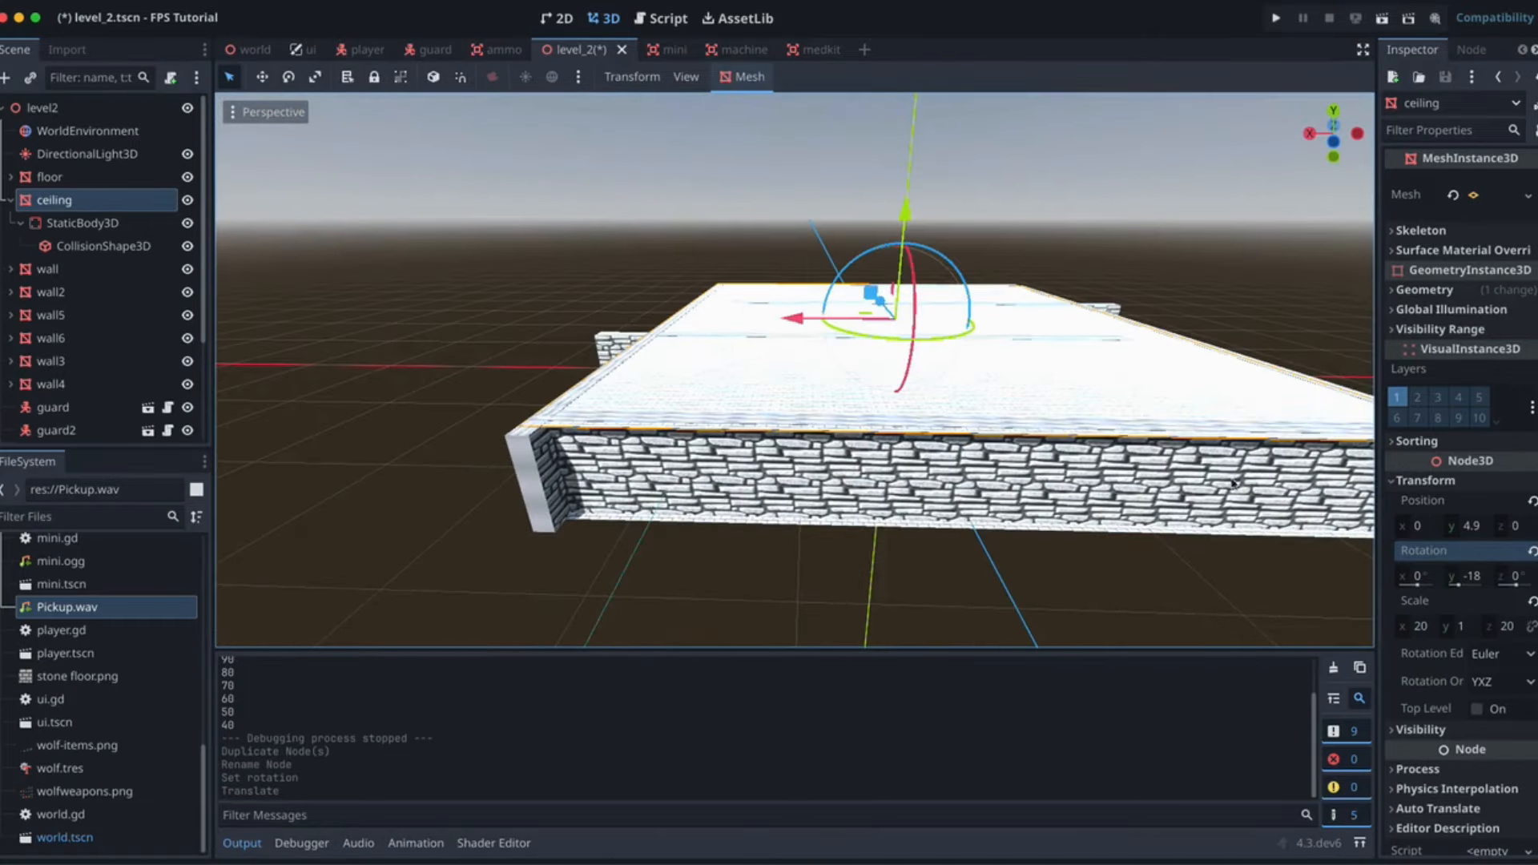
click(1477, 577)
text(0)
key(Return)
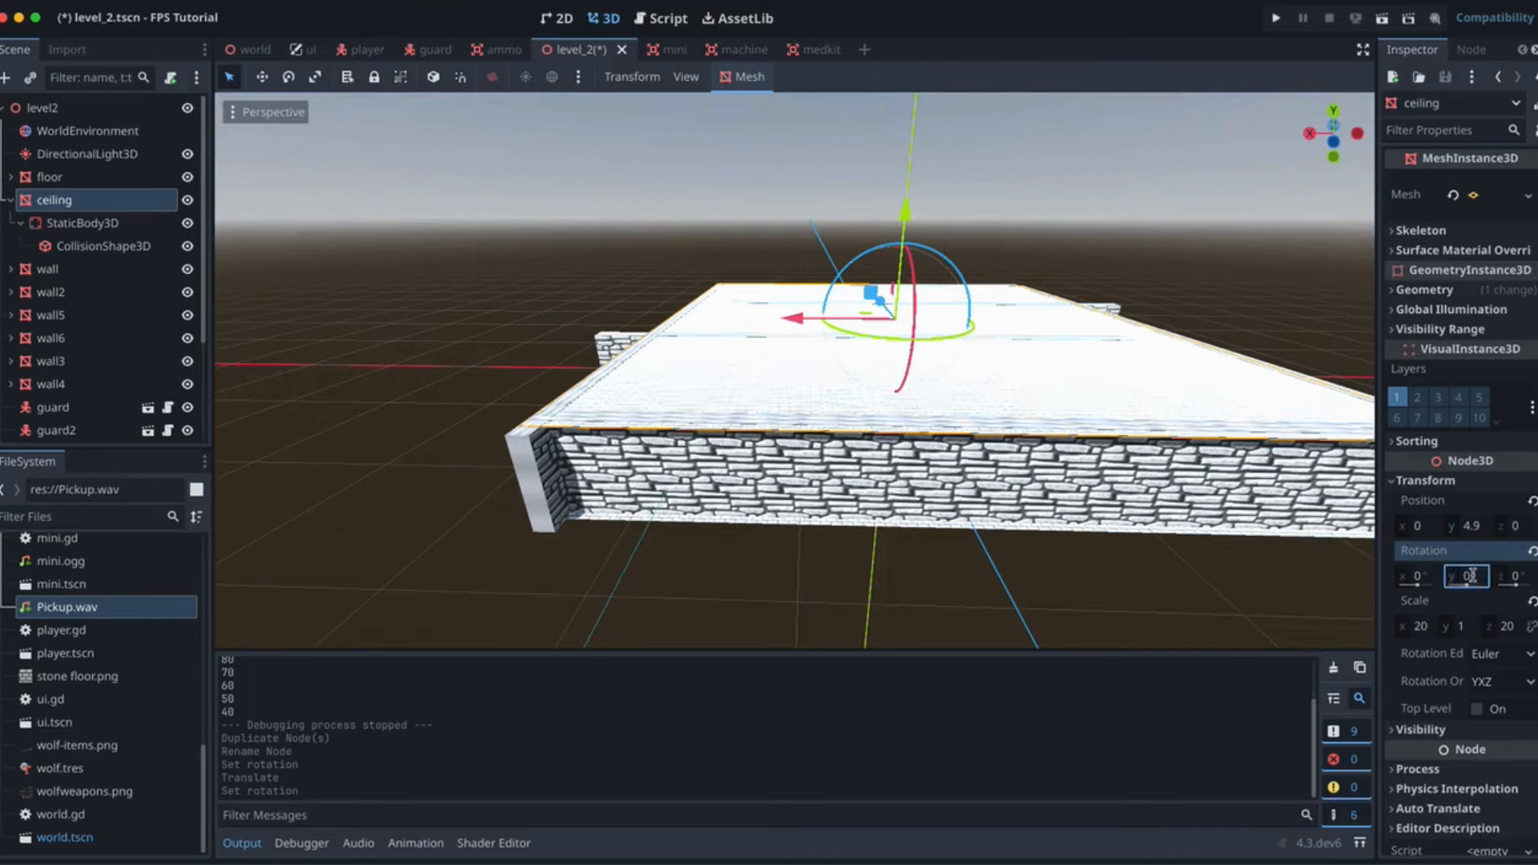
click(1515, 577)
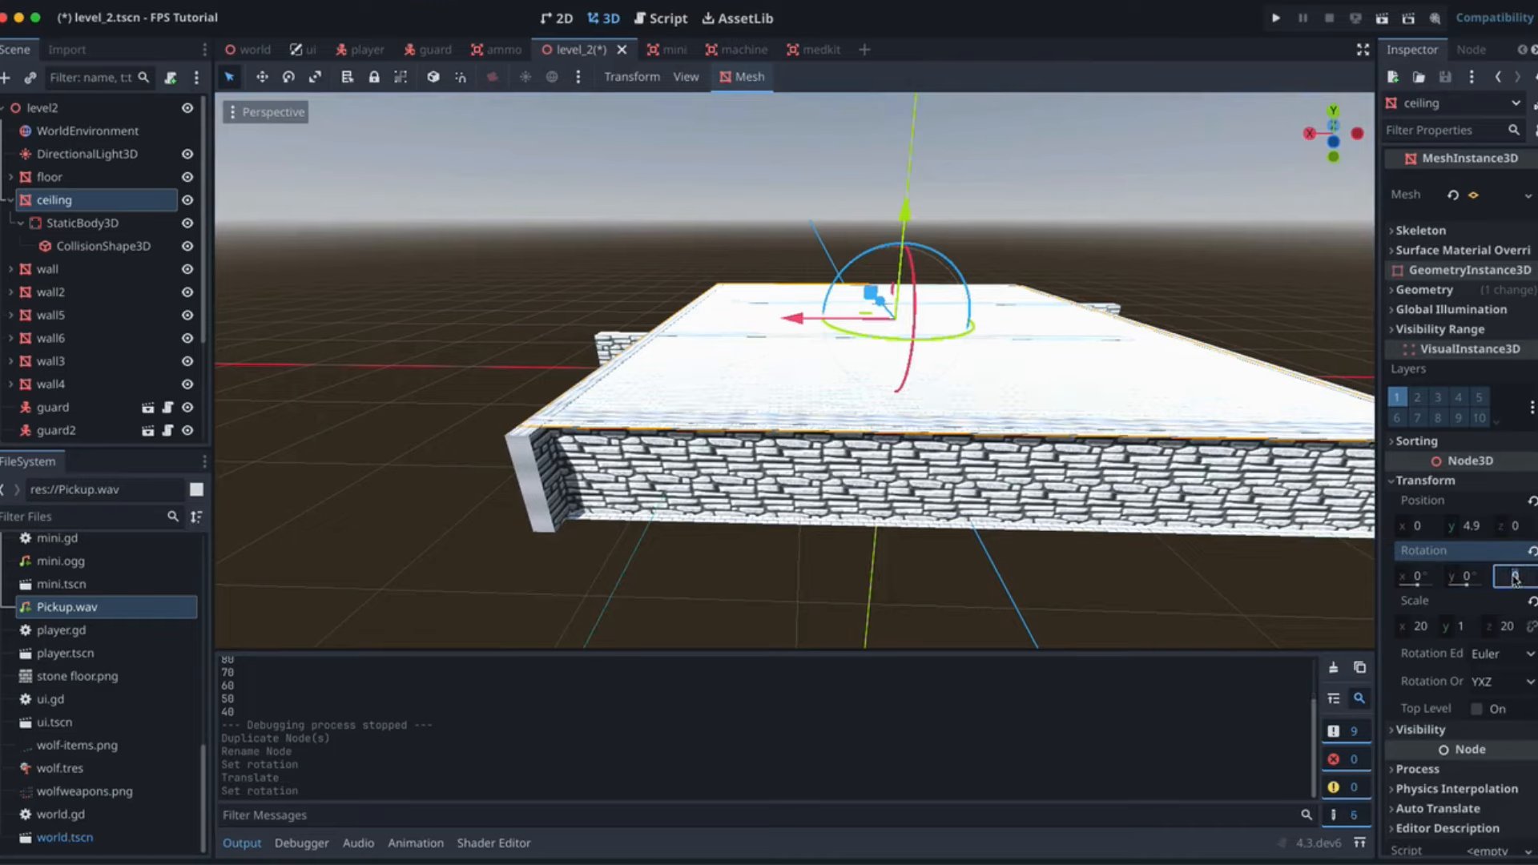
text(180)
key(Return)
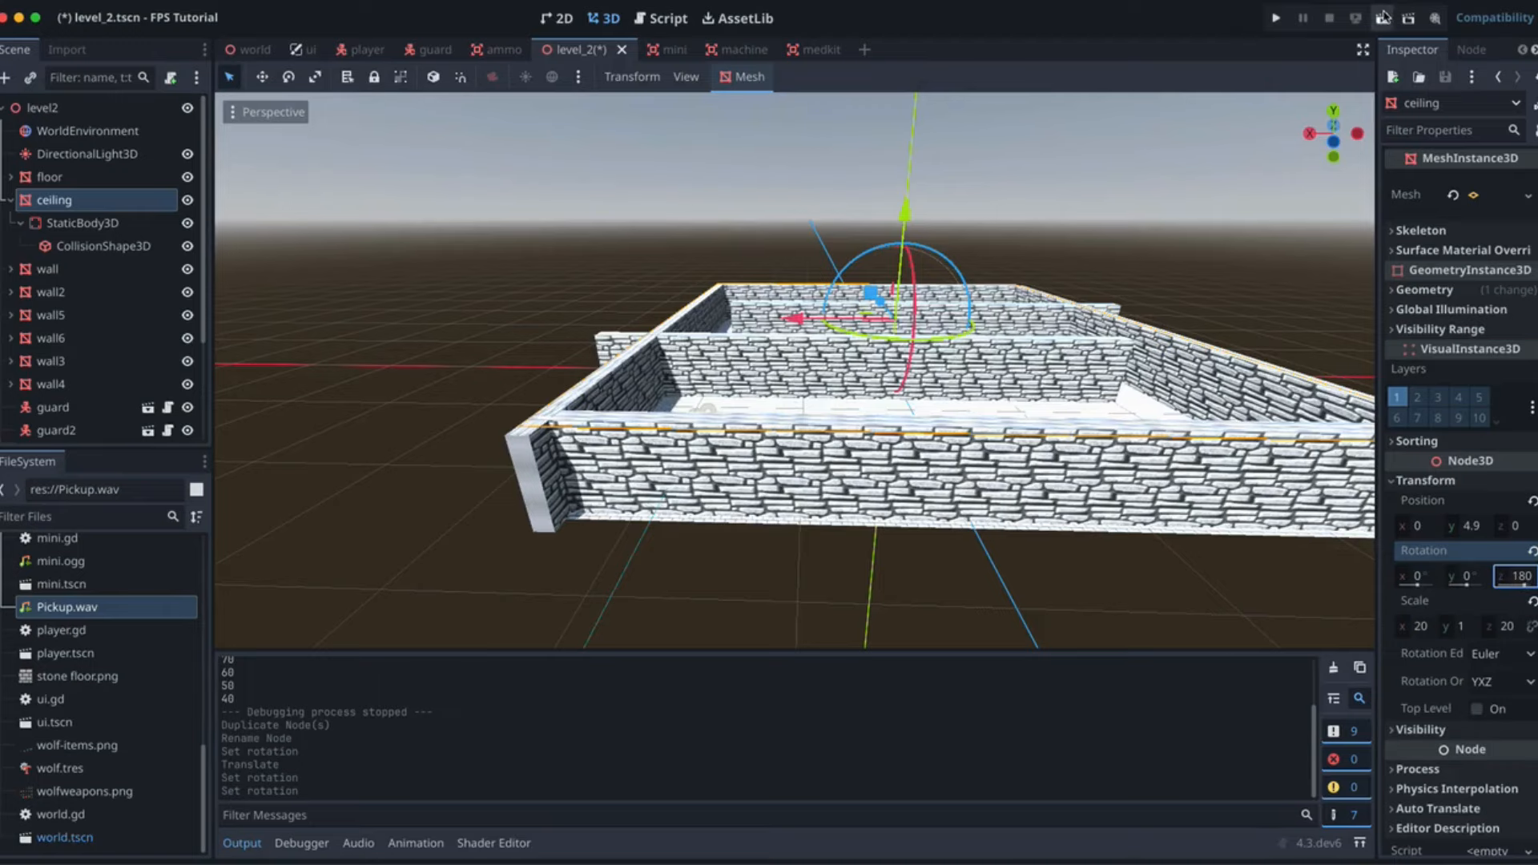
Run the level_2 scene, turn the player around to check the ceiling above the corridors, and close the game
click(1384, 18)
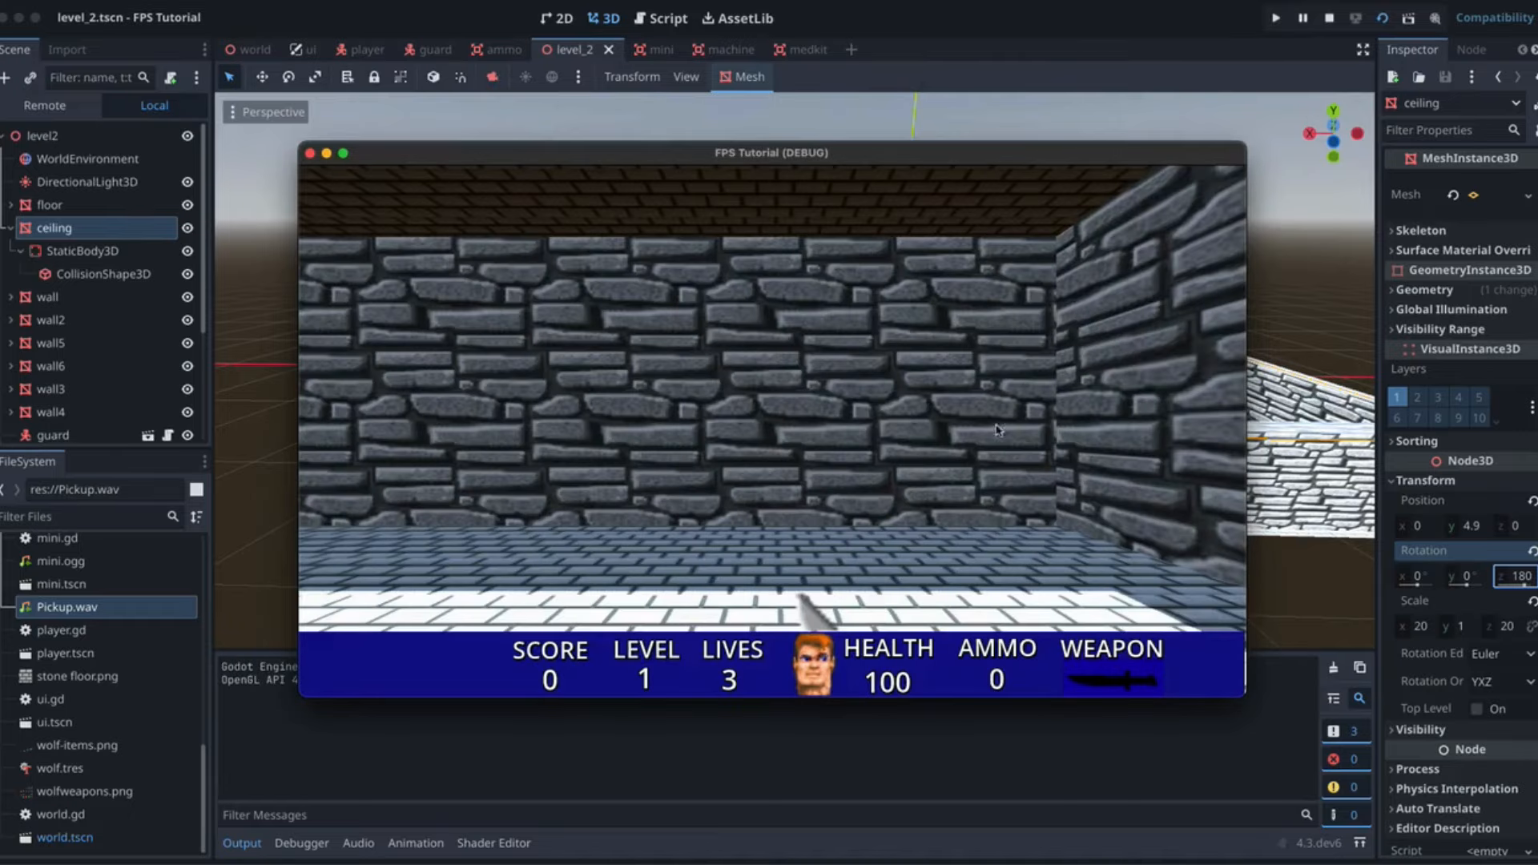
key(Left)
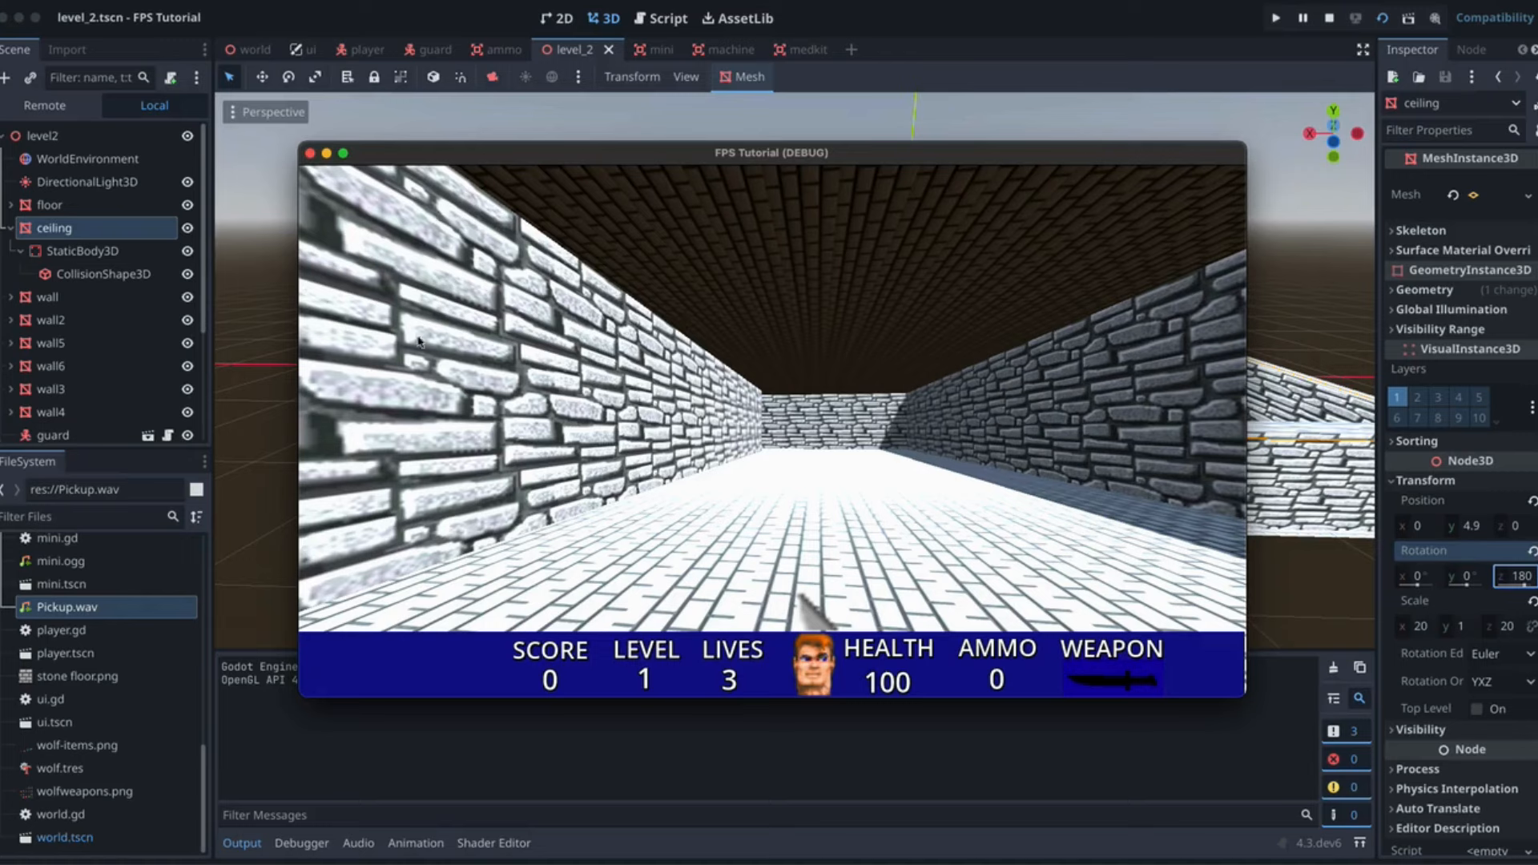
click(311, 154)
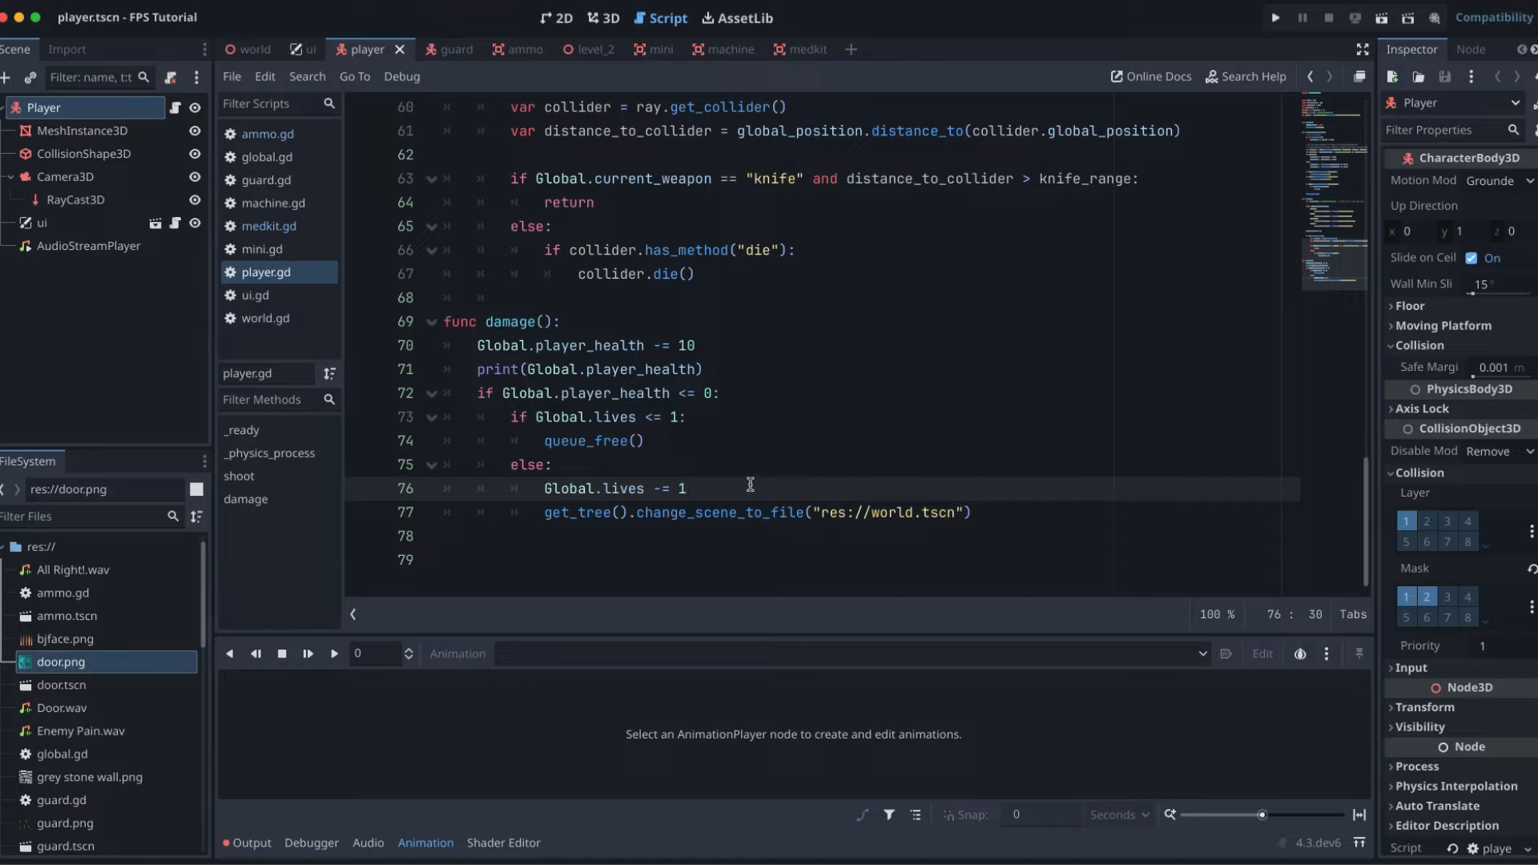
In the else branch of player.gd's damage function, add Global.player_health = 100 below the line that subtracts a life
key(Return)
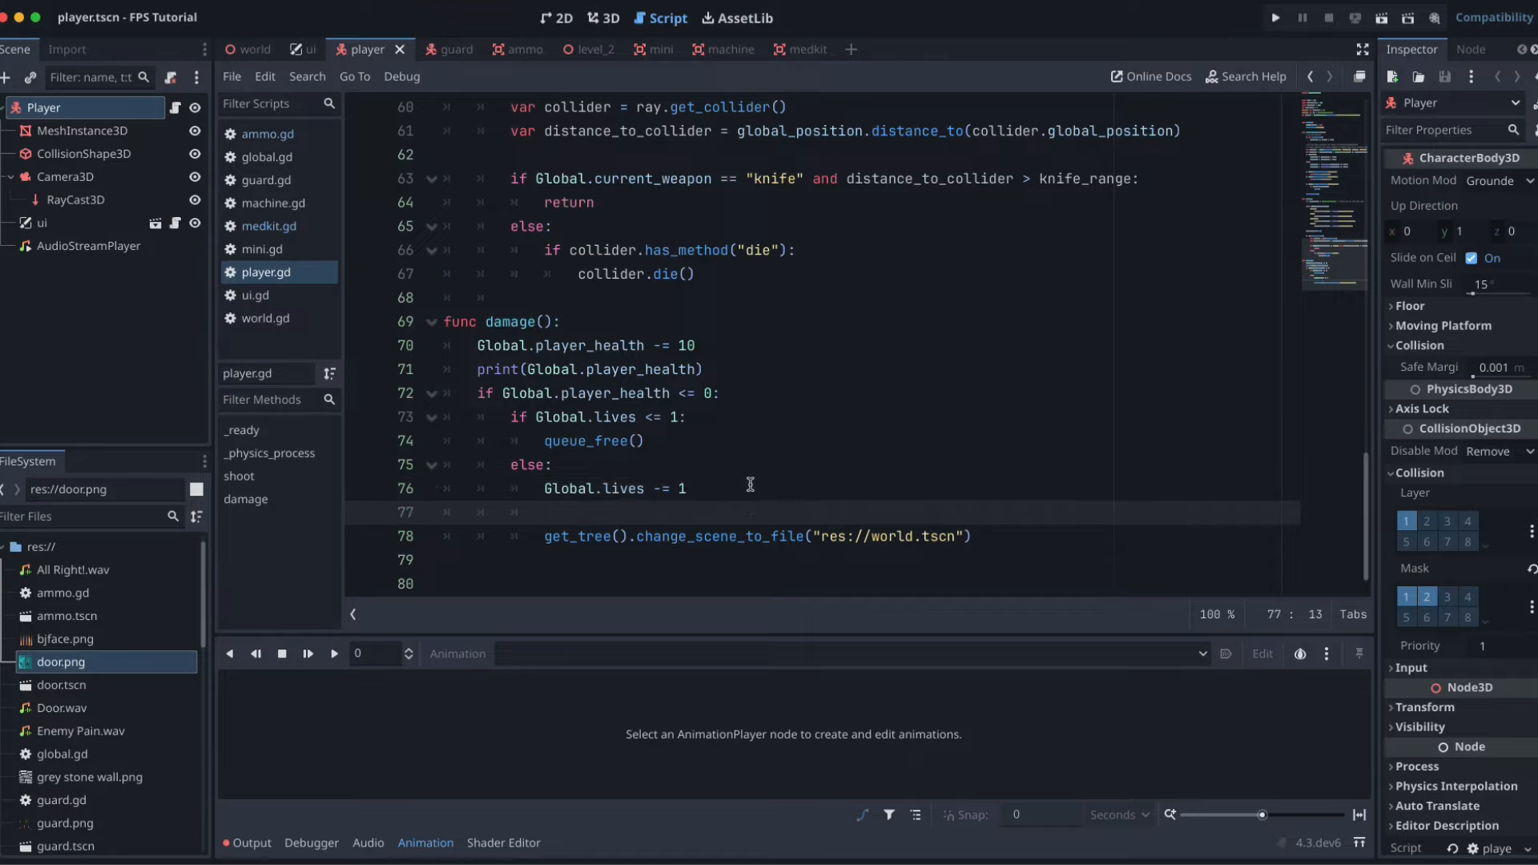
text(Global.pla)
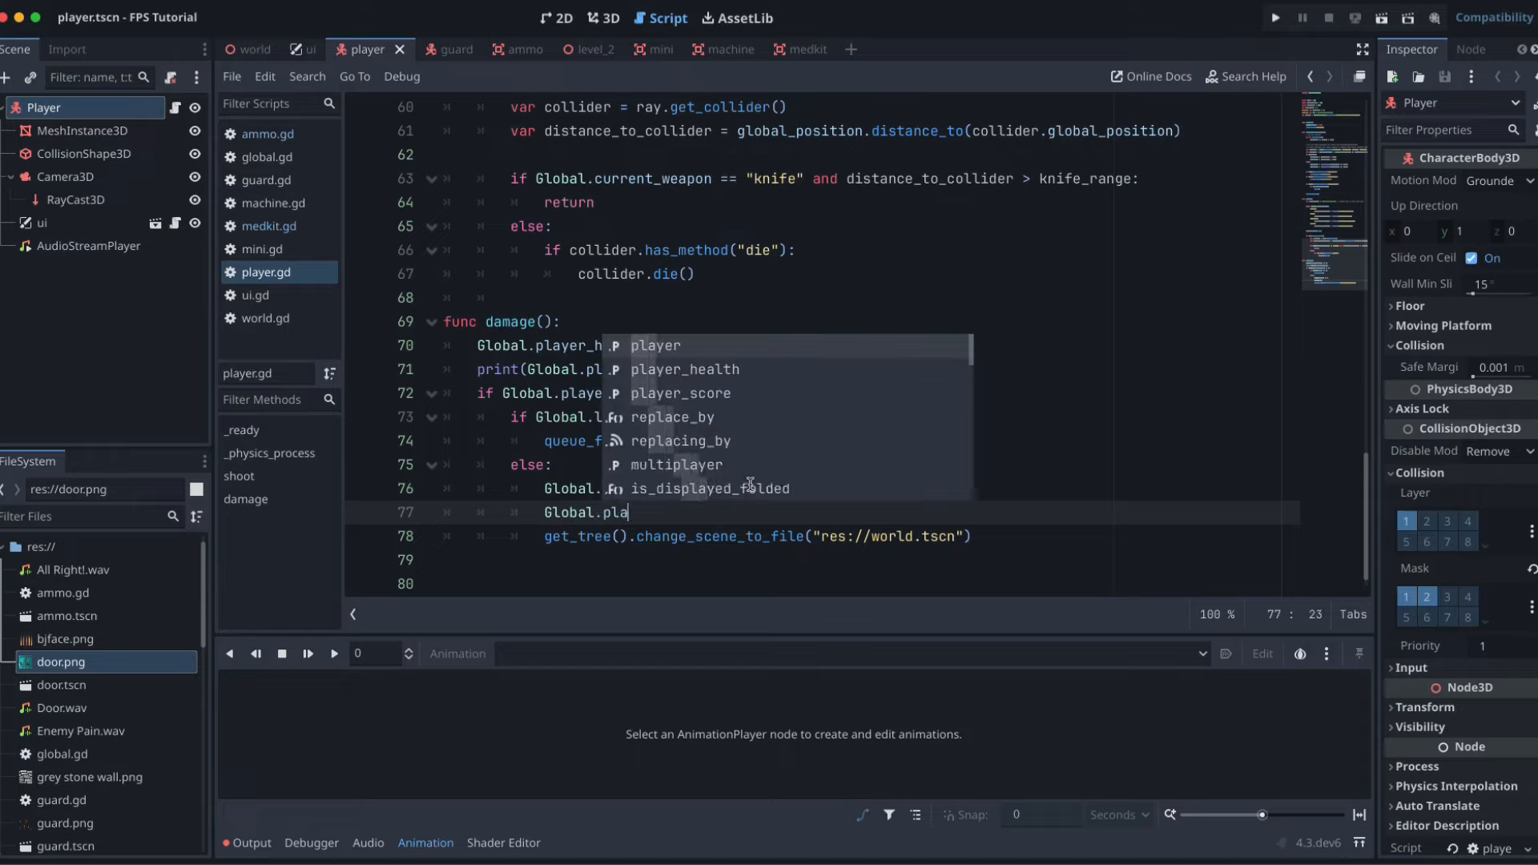
text(yer_health = 100)
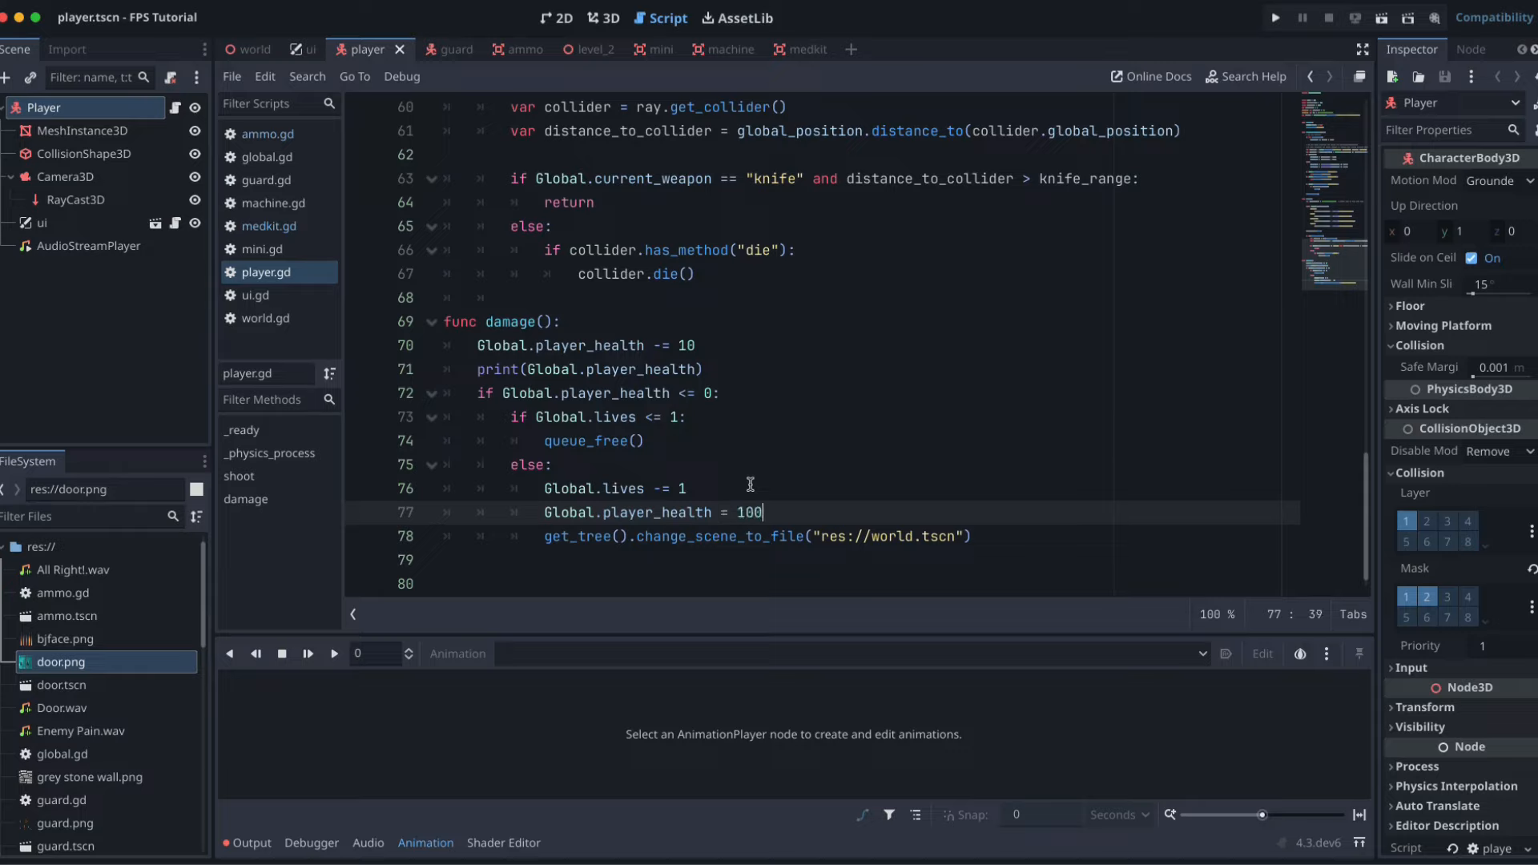
Below the health reset in damage(), add Global.current_weapon = "gun" and Global.ammo = 10
key(Return)
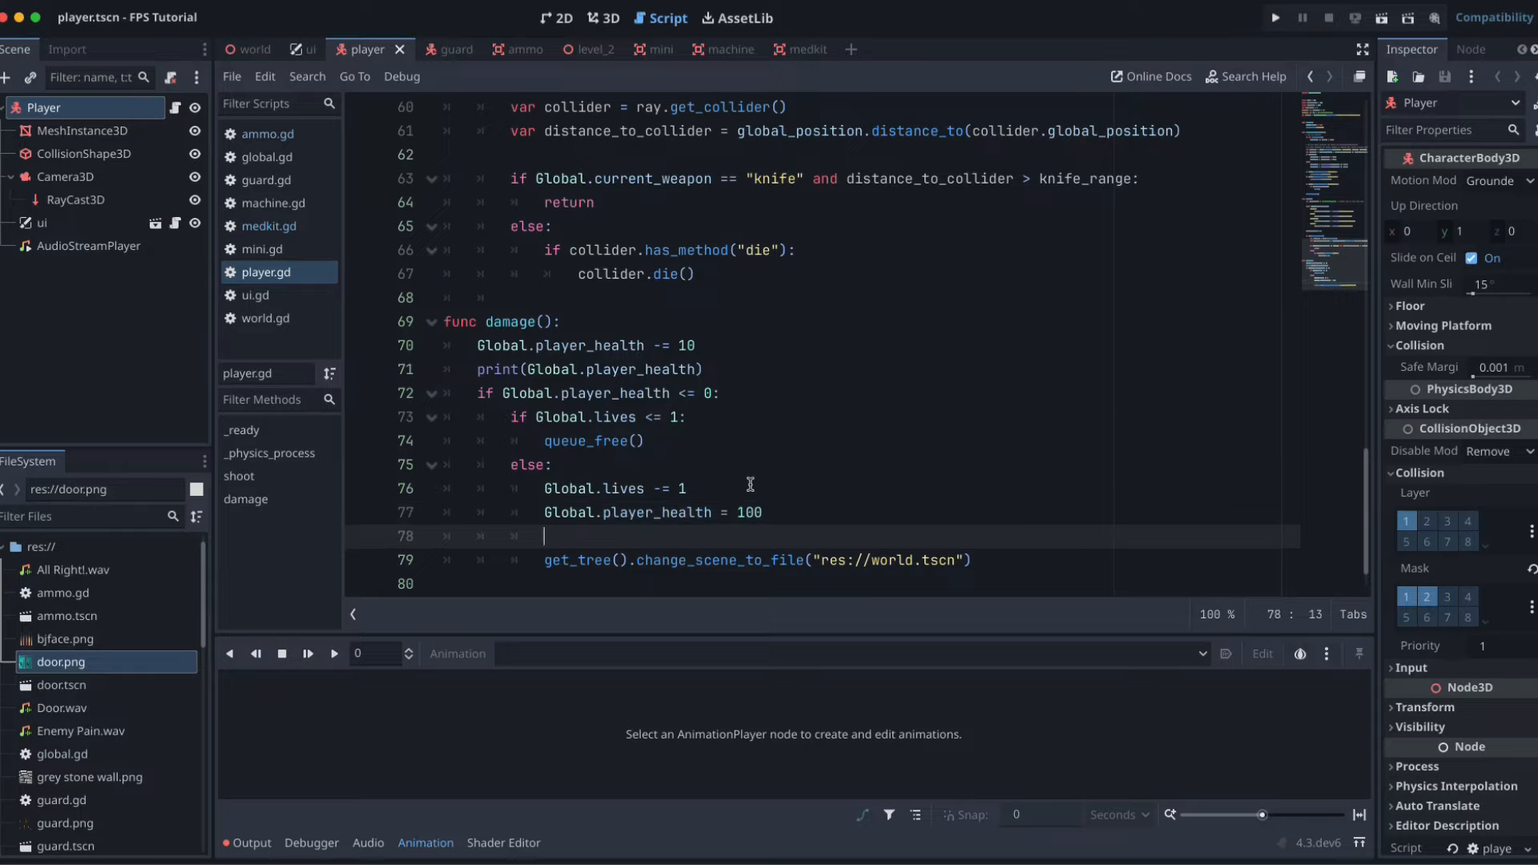
text(Global.current_level)
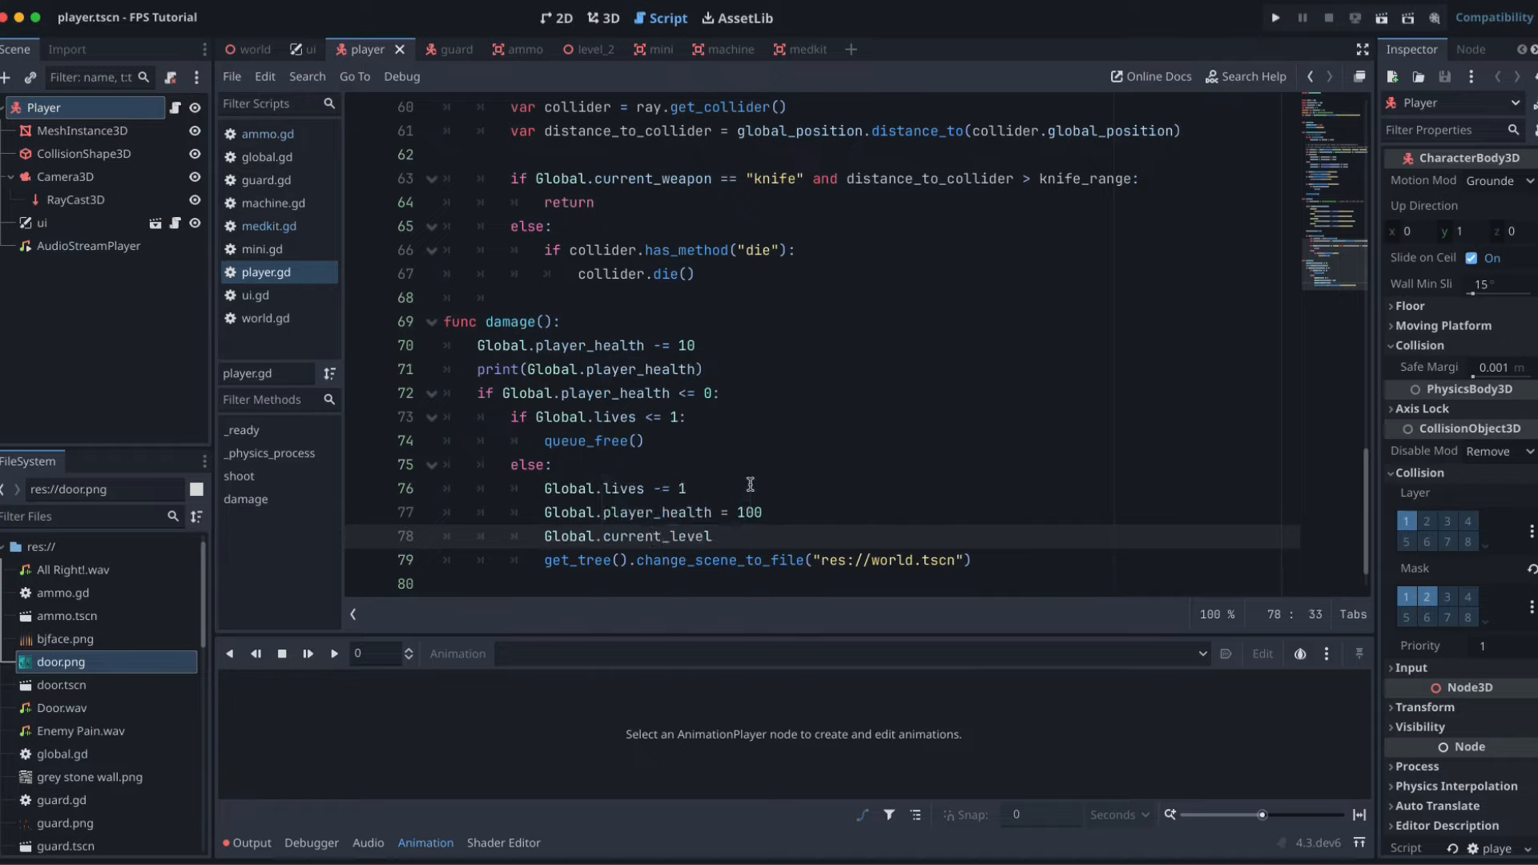
key(BackSpace)
text(weapon = ")
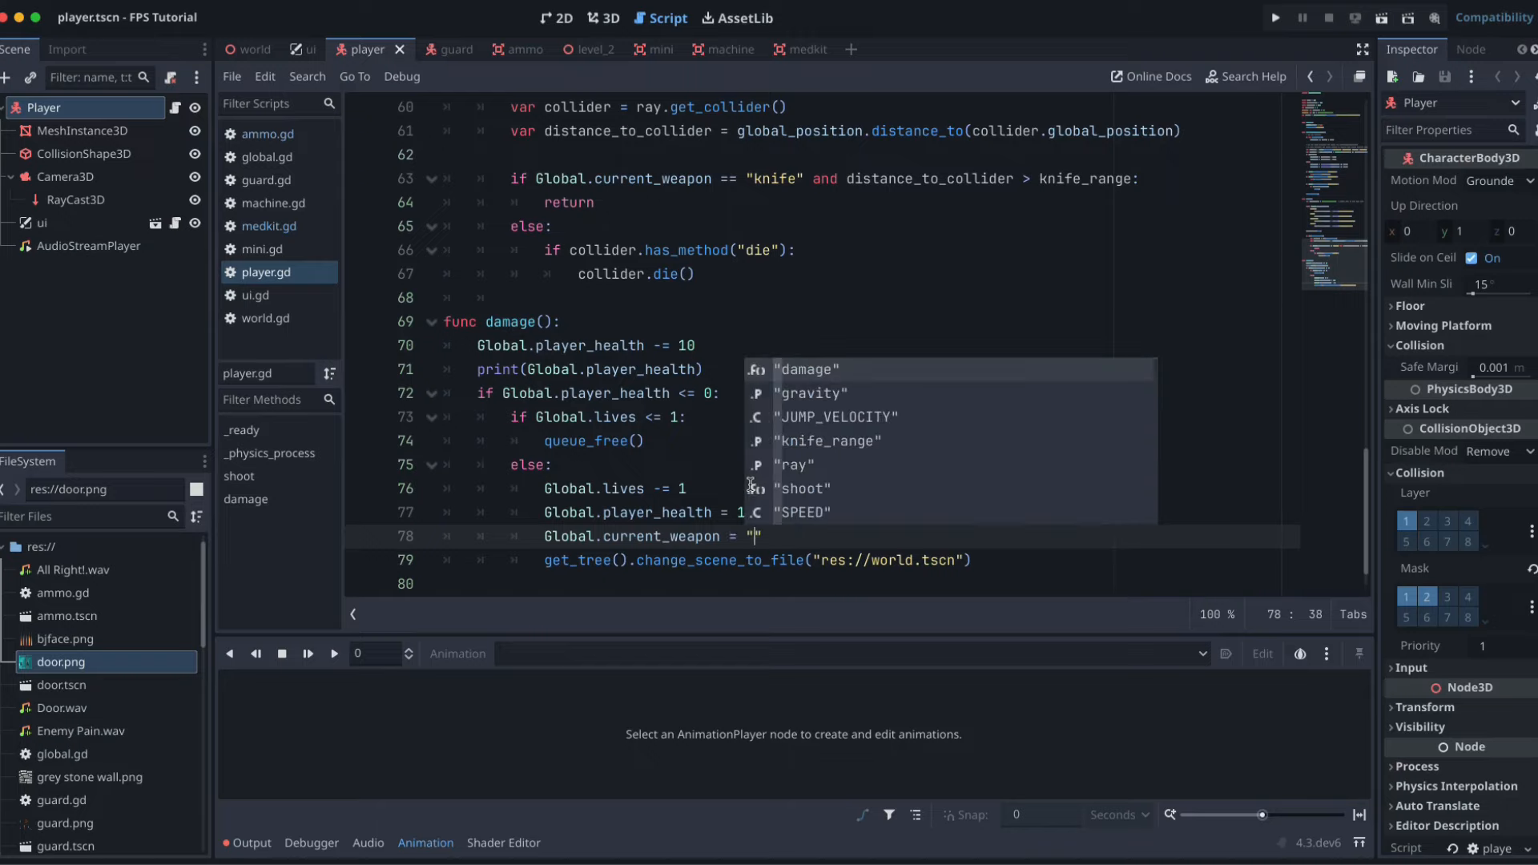
text(gun)
key(End)
key(Return)
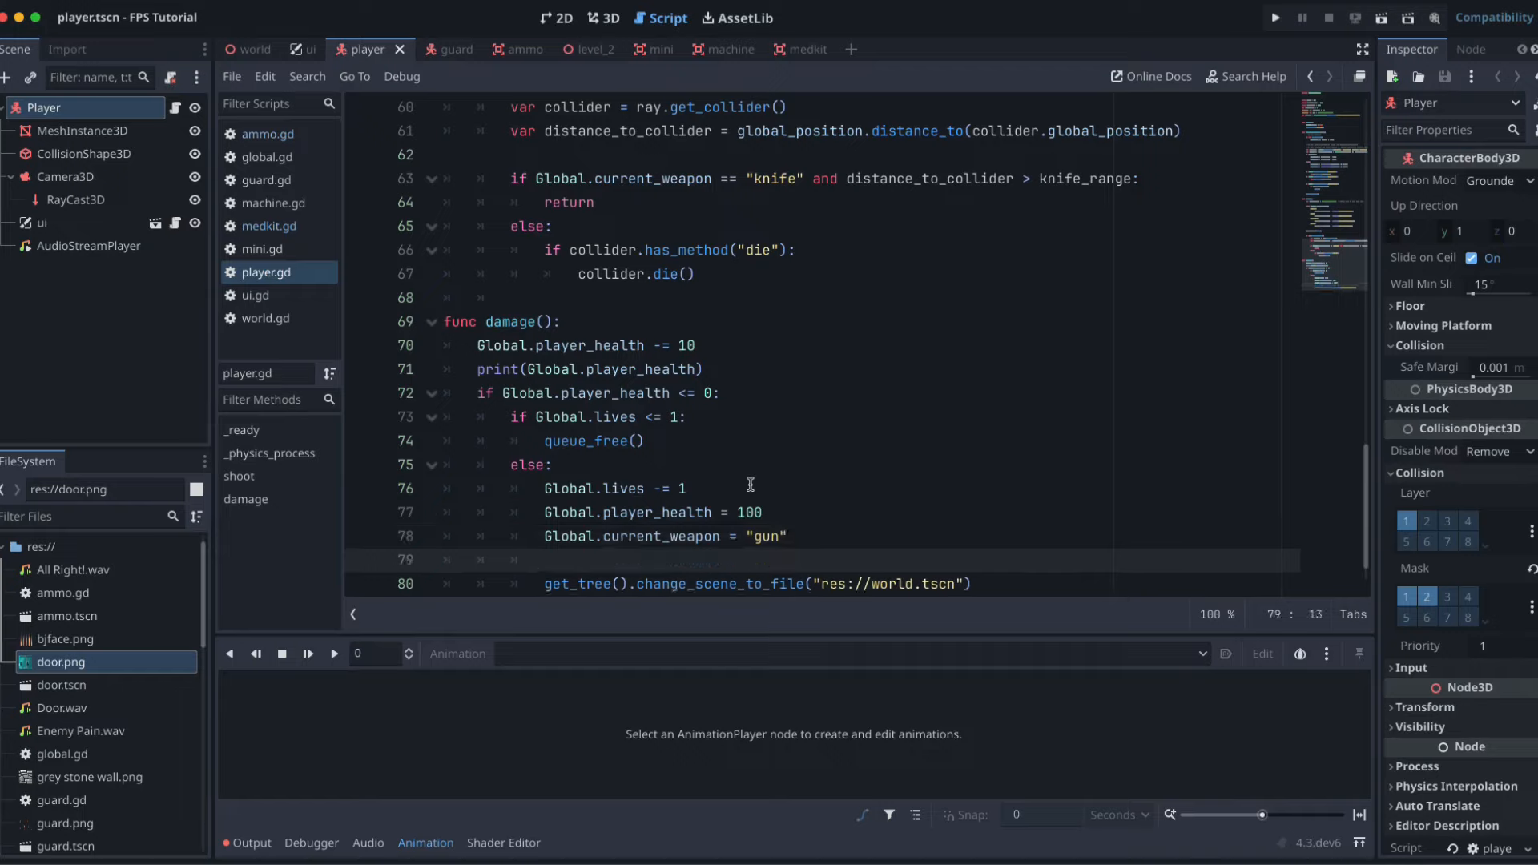
text(Global.ammo = 10)
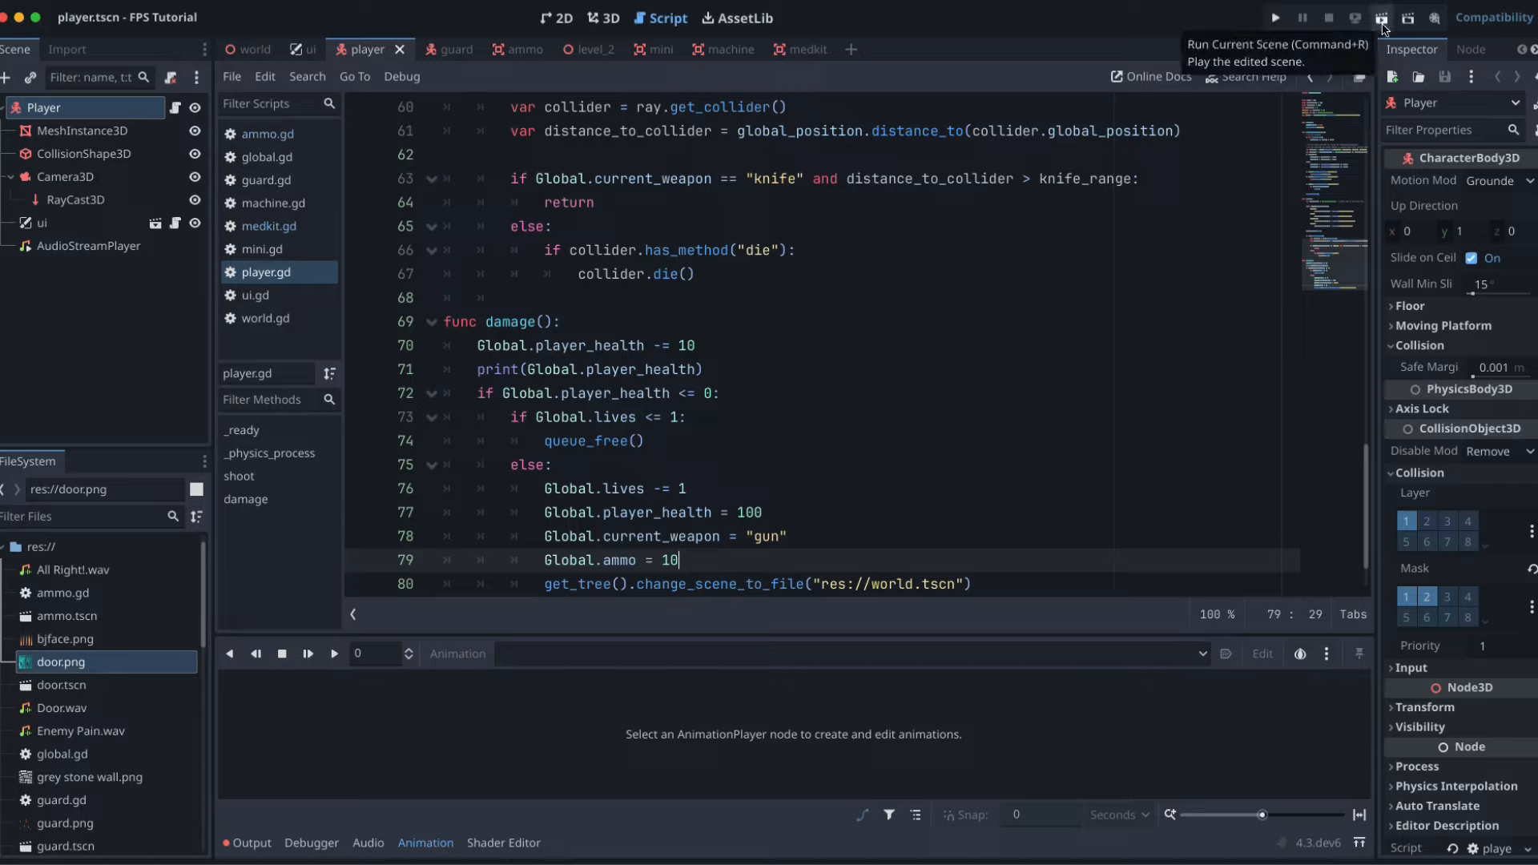
Run the project and walk the player up to a guard to lose a life and test the respawn
click(1268, 20)
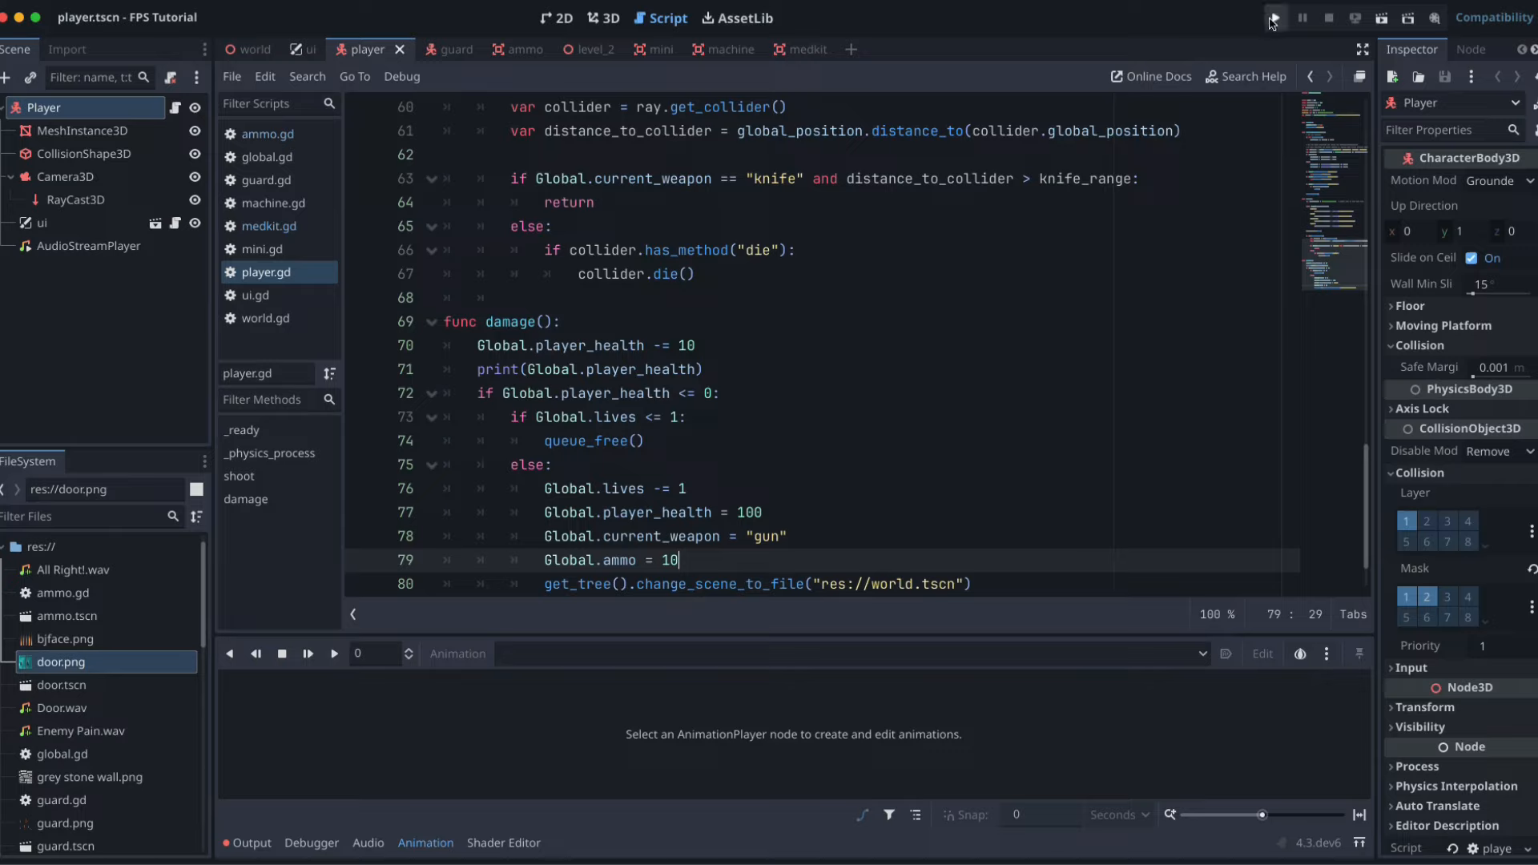
key(Left)
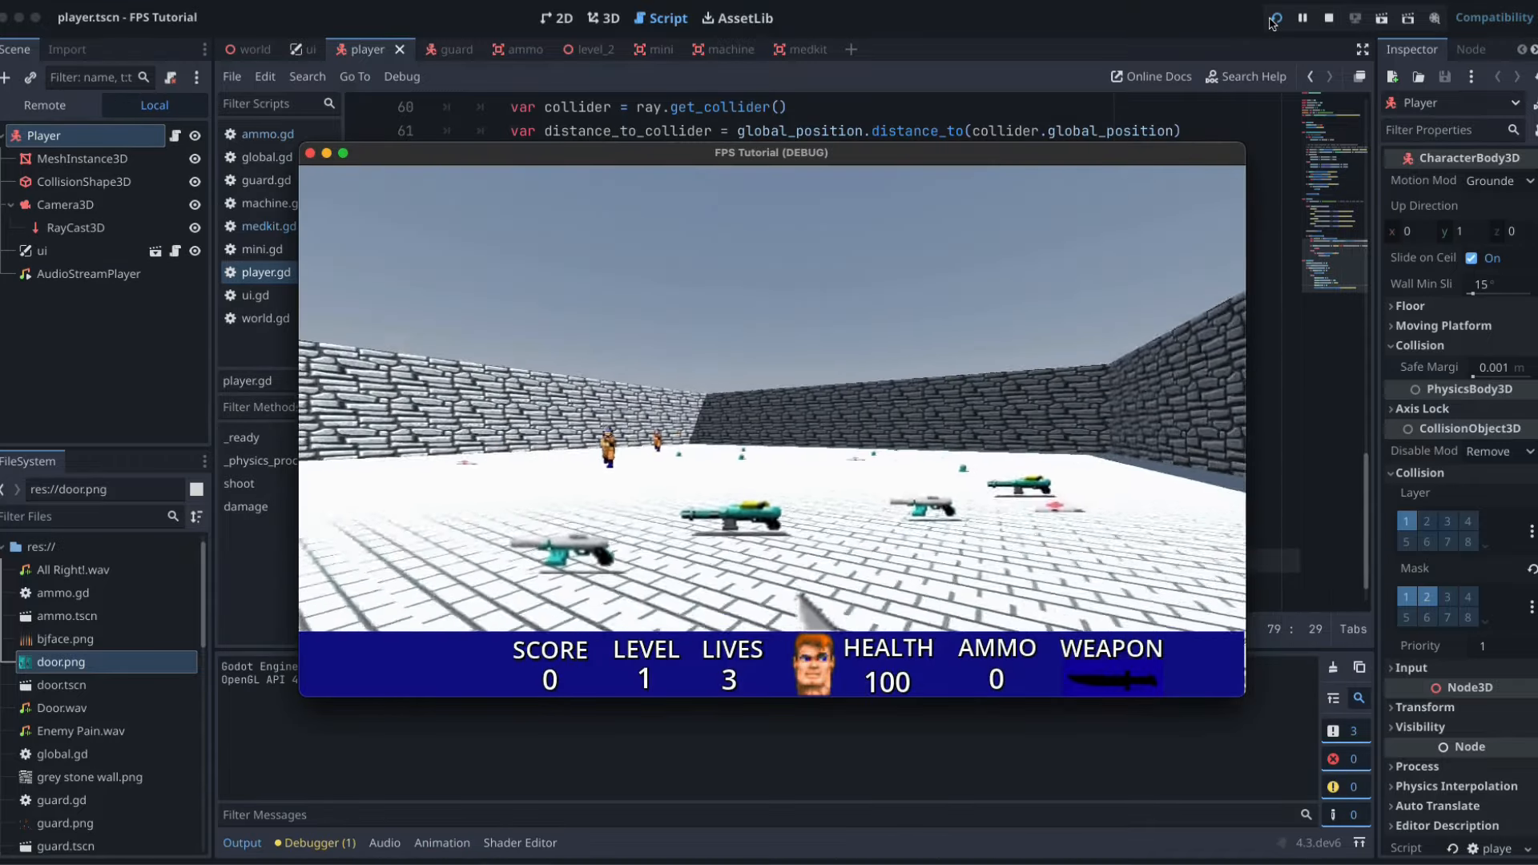
key(Up)
key(Right)
key(Right)
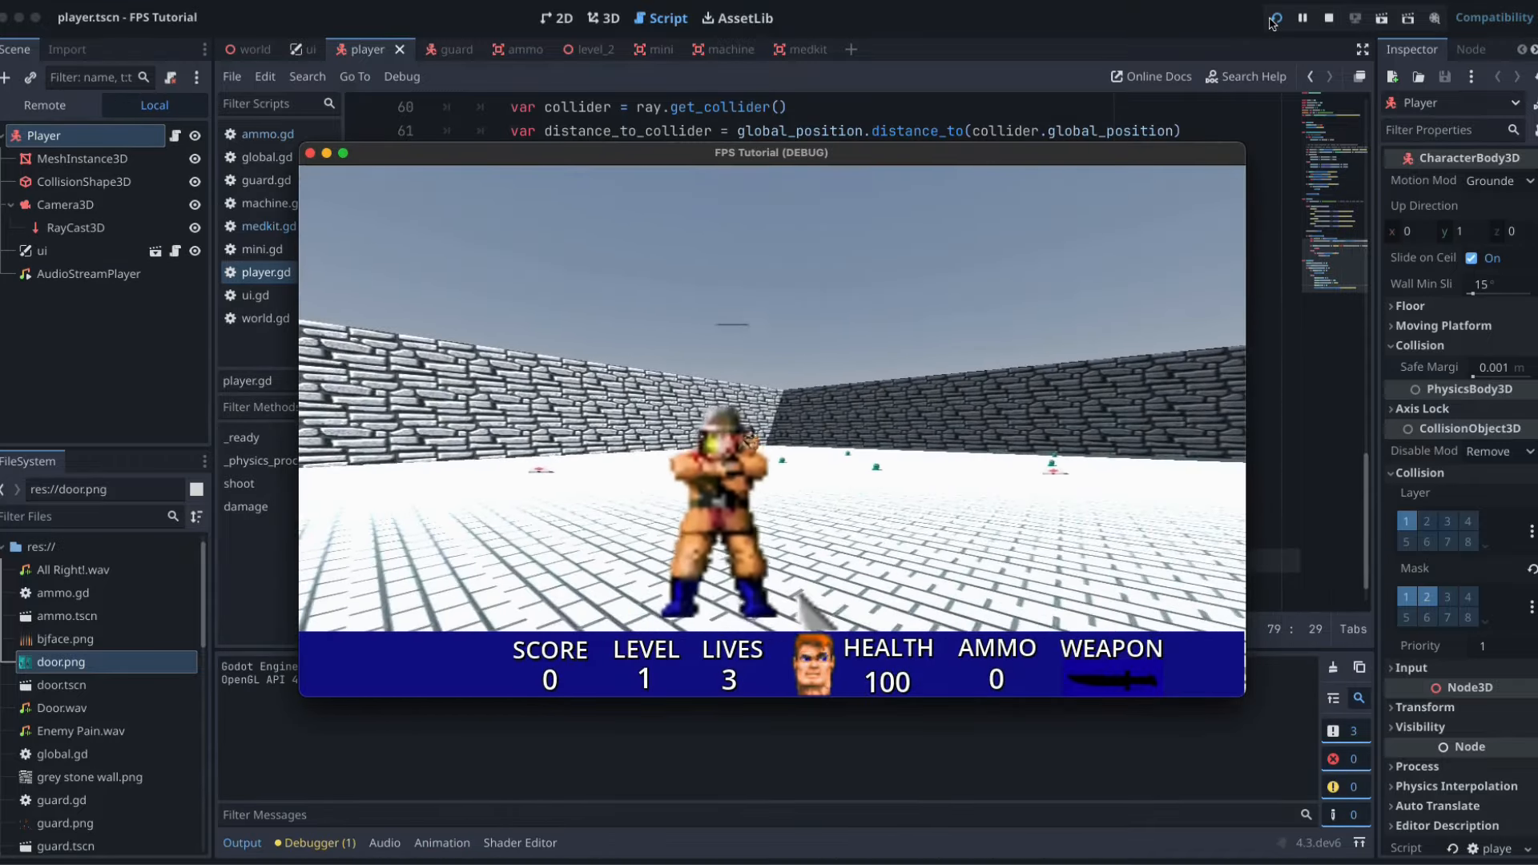
key(Up)
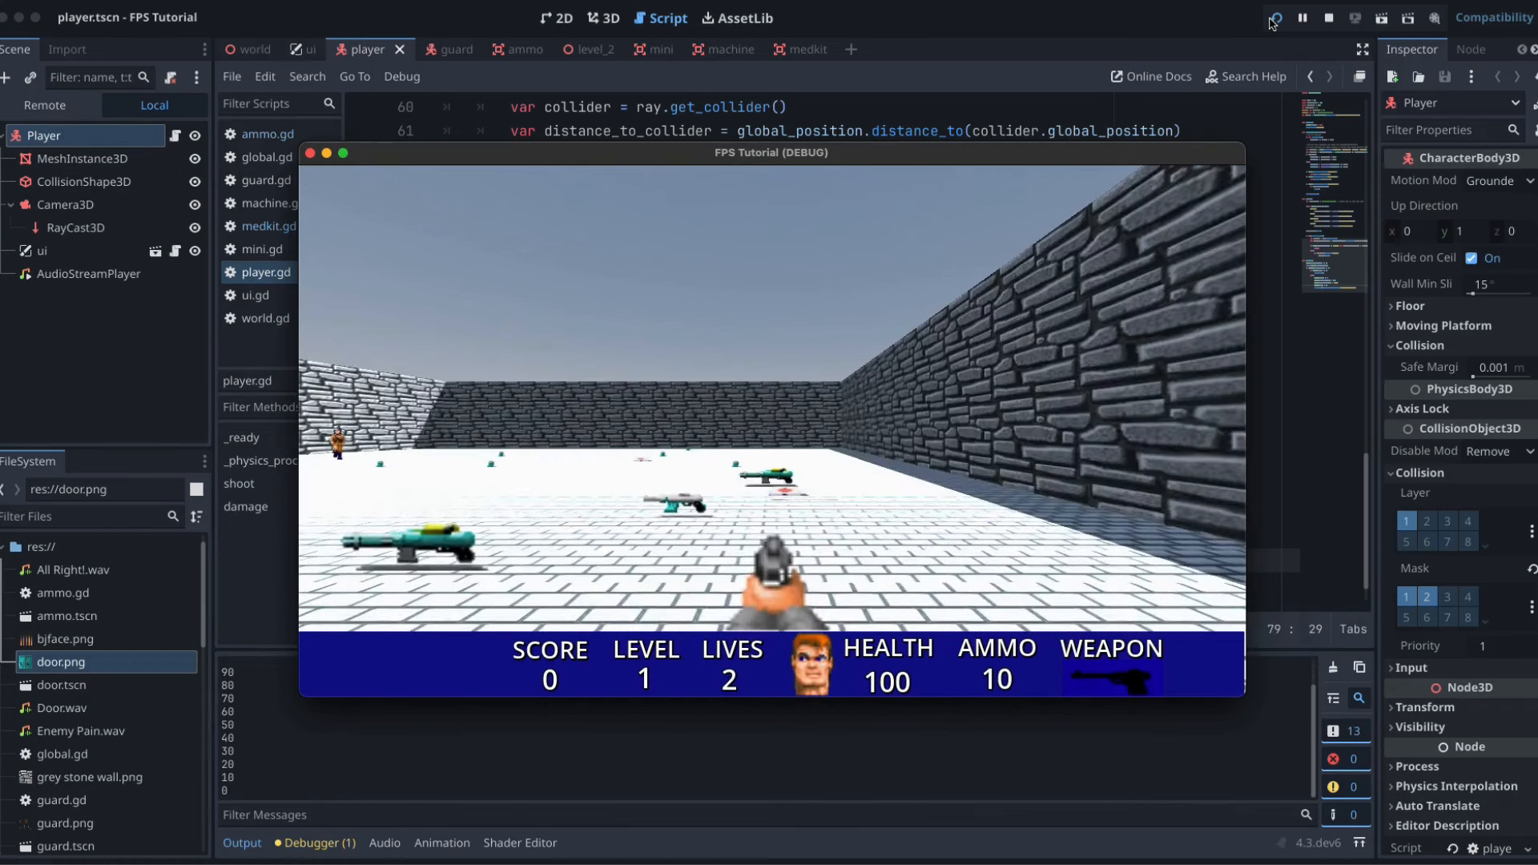
Shoot the two guards with the respawned player's gun, and close the game
key(Left)
key(Up)
key(Right)
key(space)
key(Right)
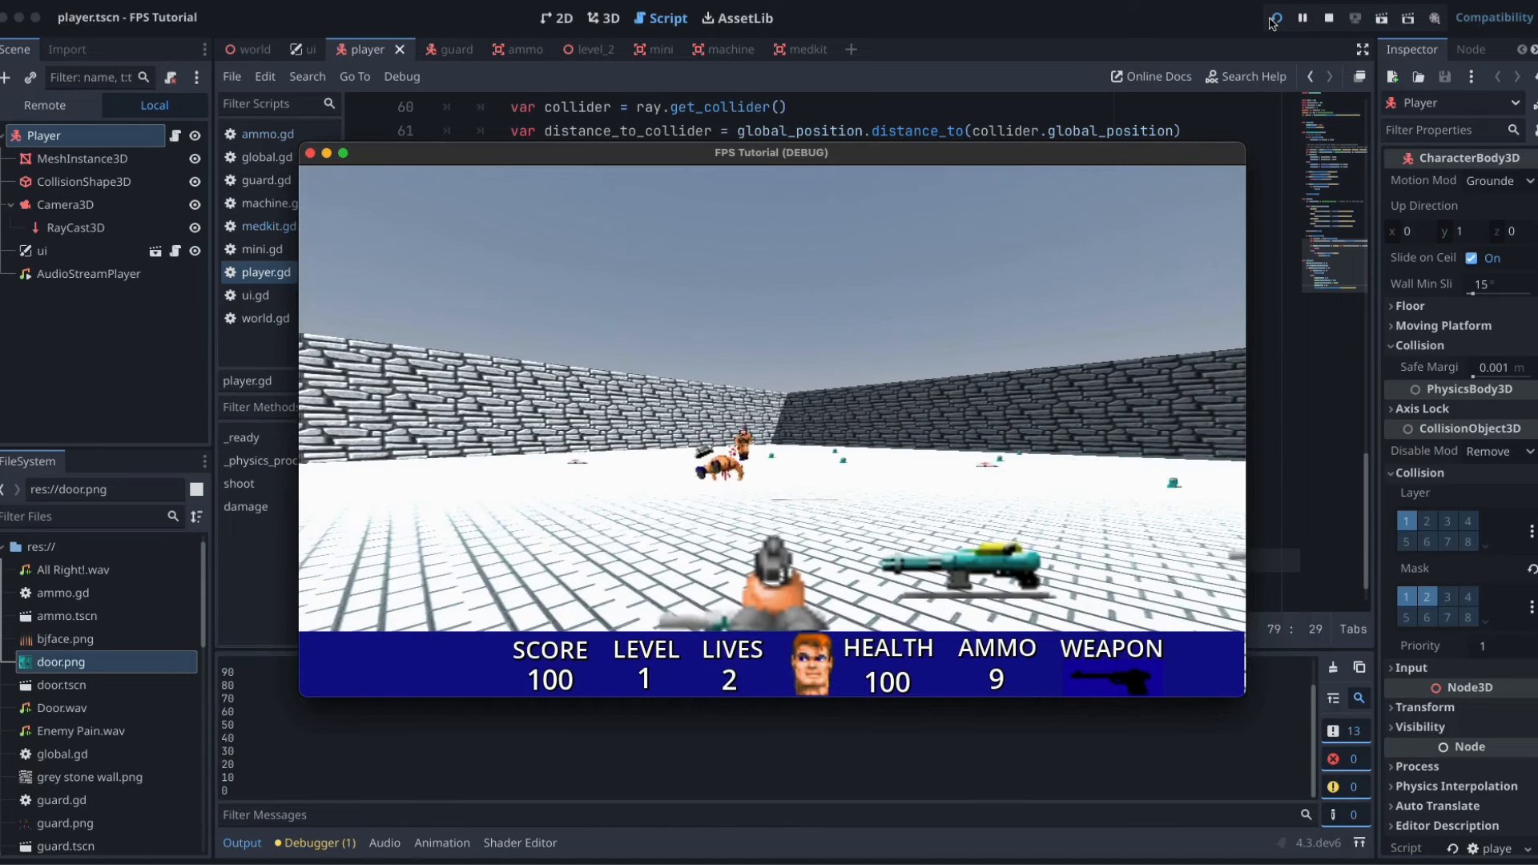
key(Left)
key(Right)
key(space)
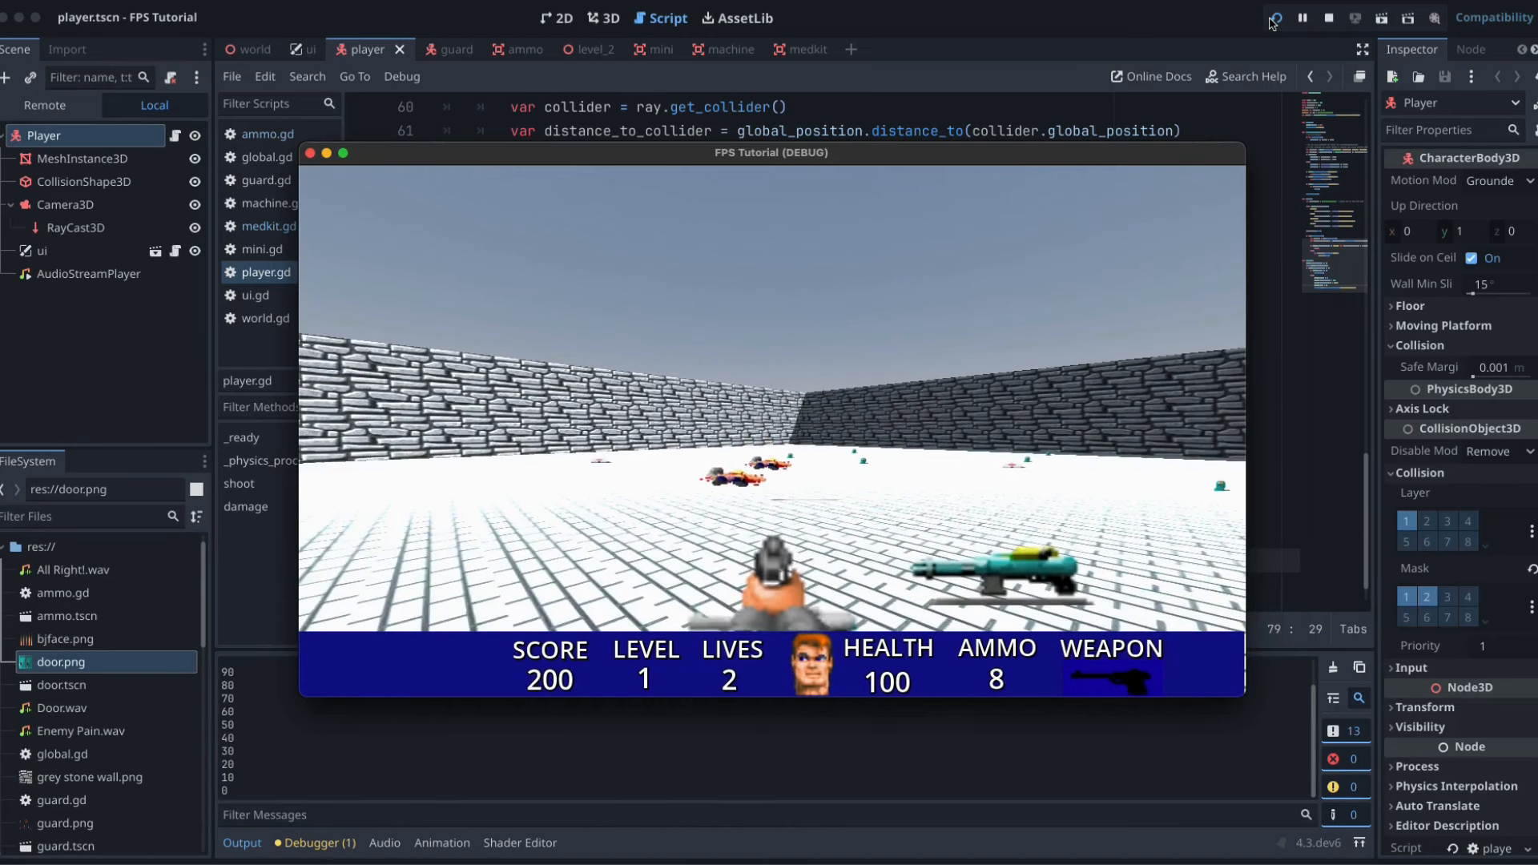
click(310, 153)
In global.gd, set the initial current_weapon and last_weapon to "gun" and the initial ammo to 10
scroll(710, 331, up, 5)
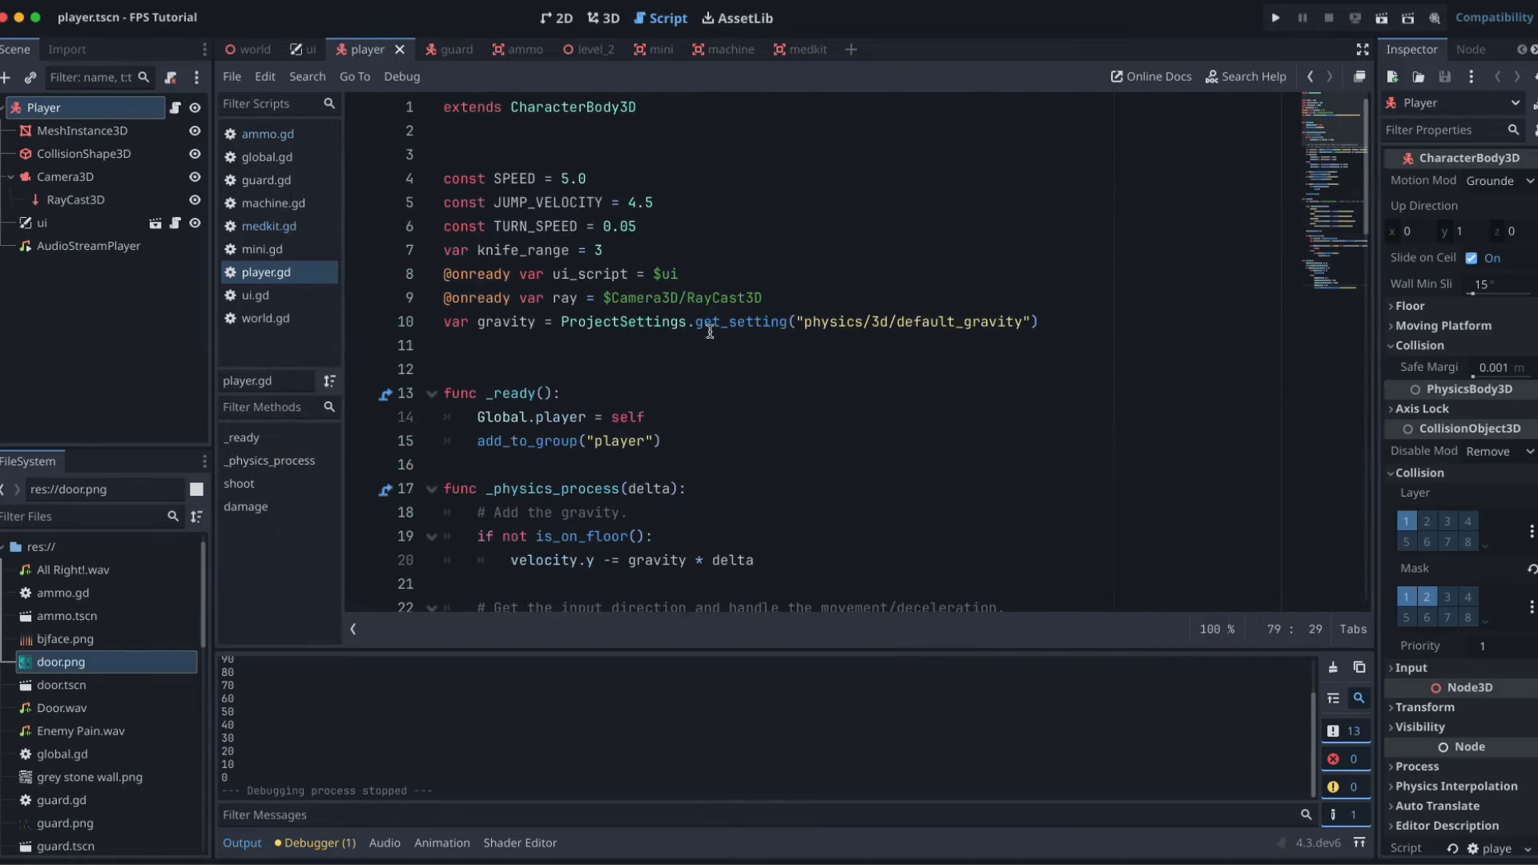
click(267, 157)
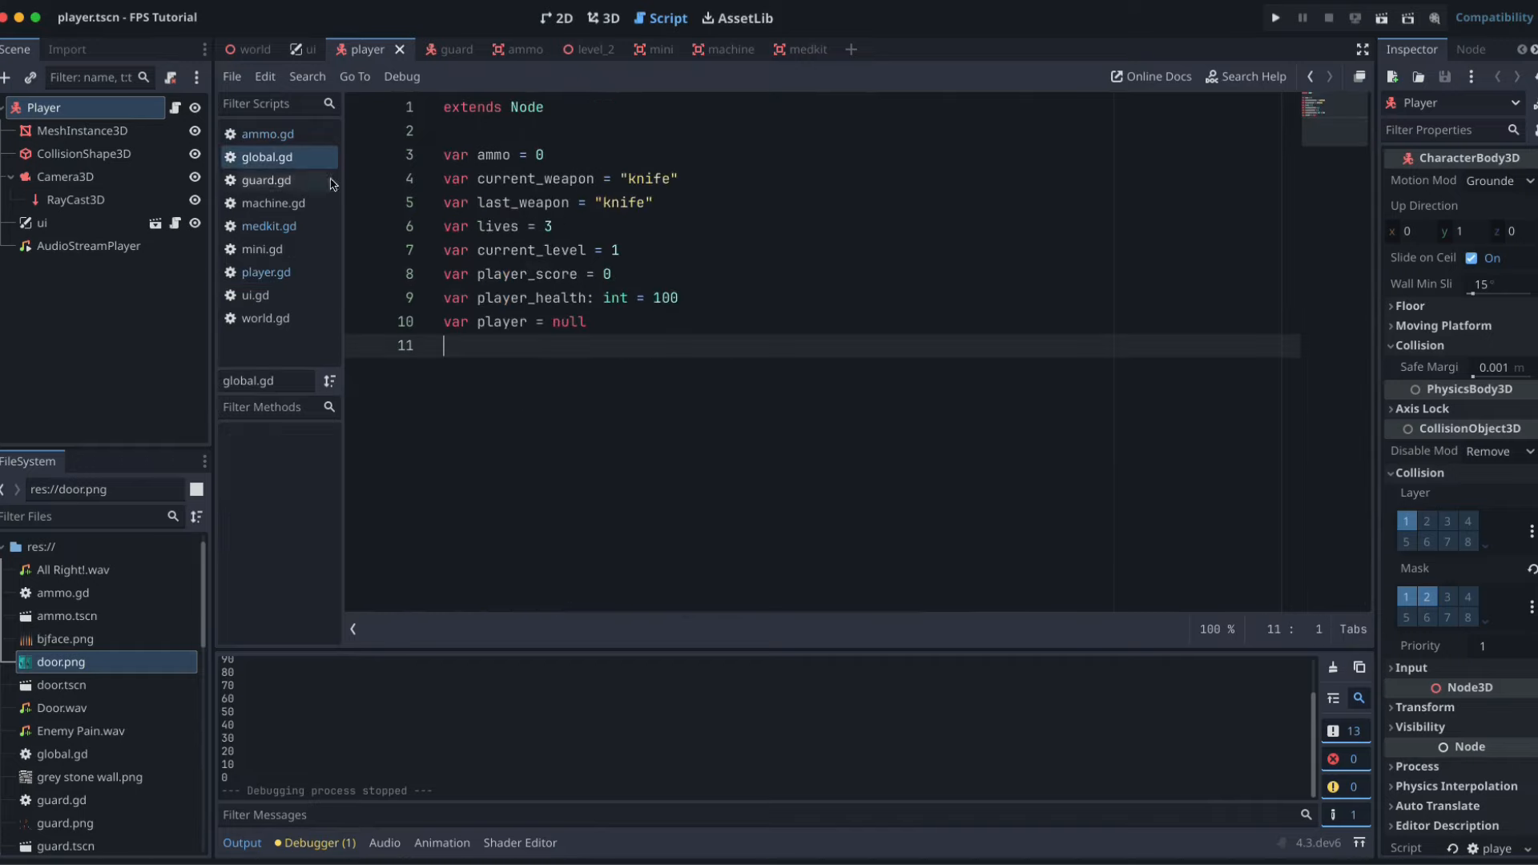
click(671, 178)
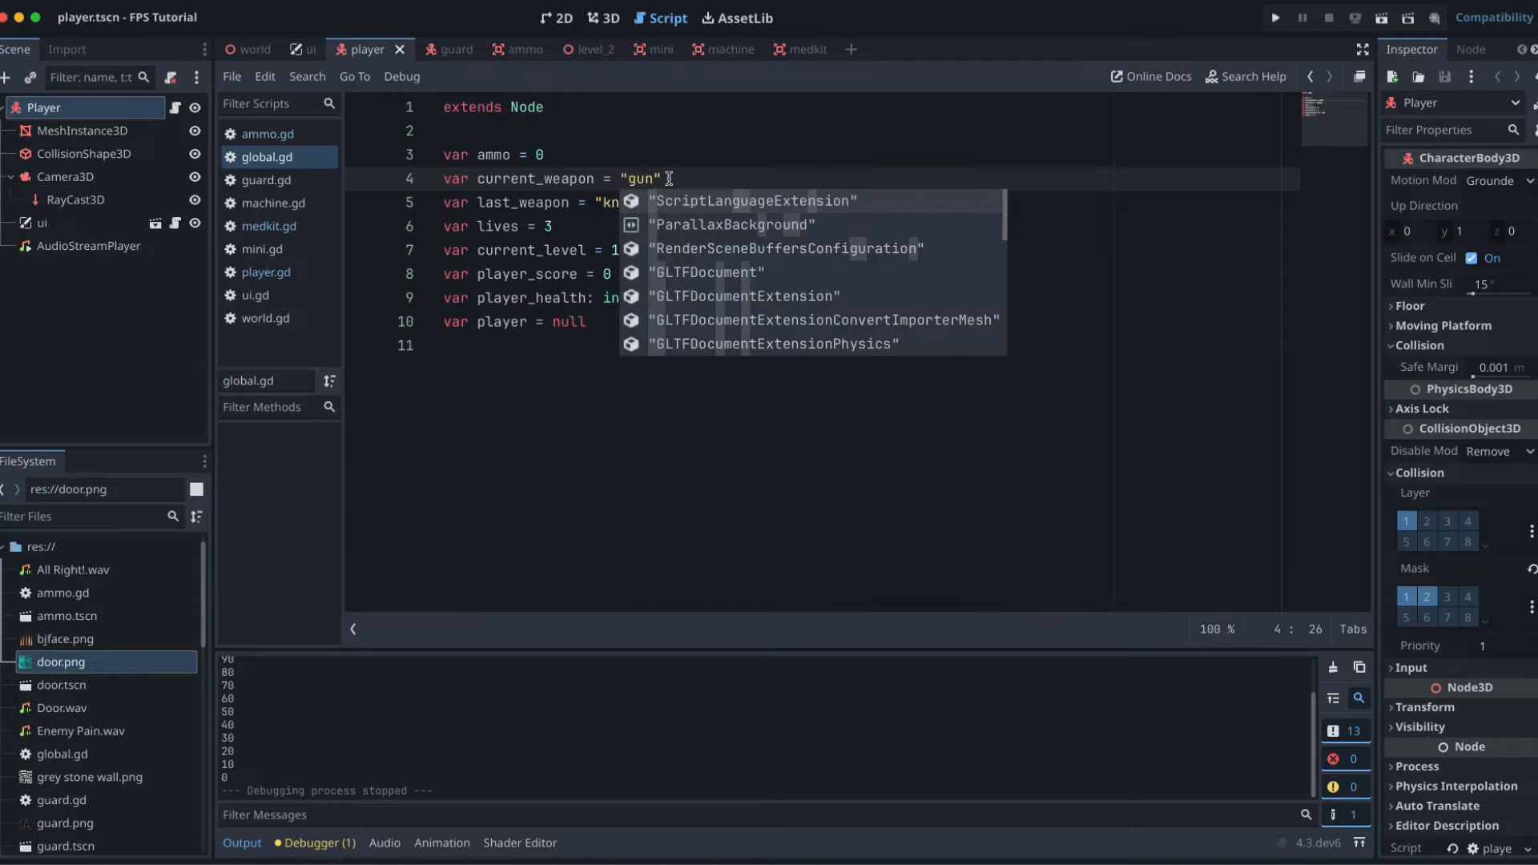
click(612, 202)
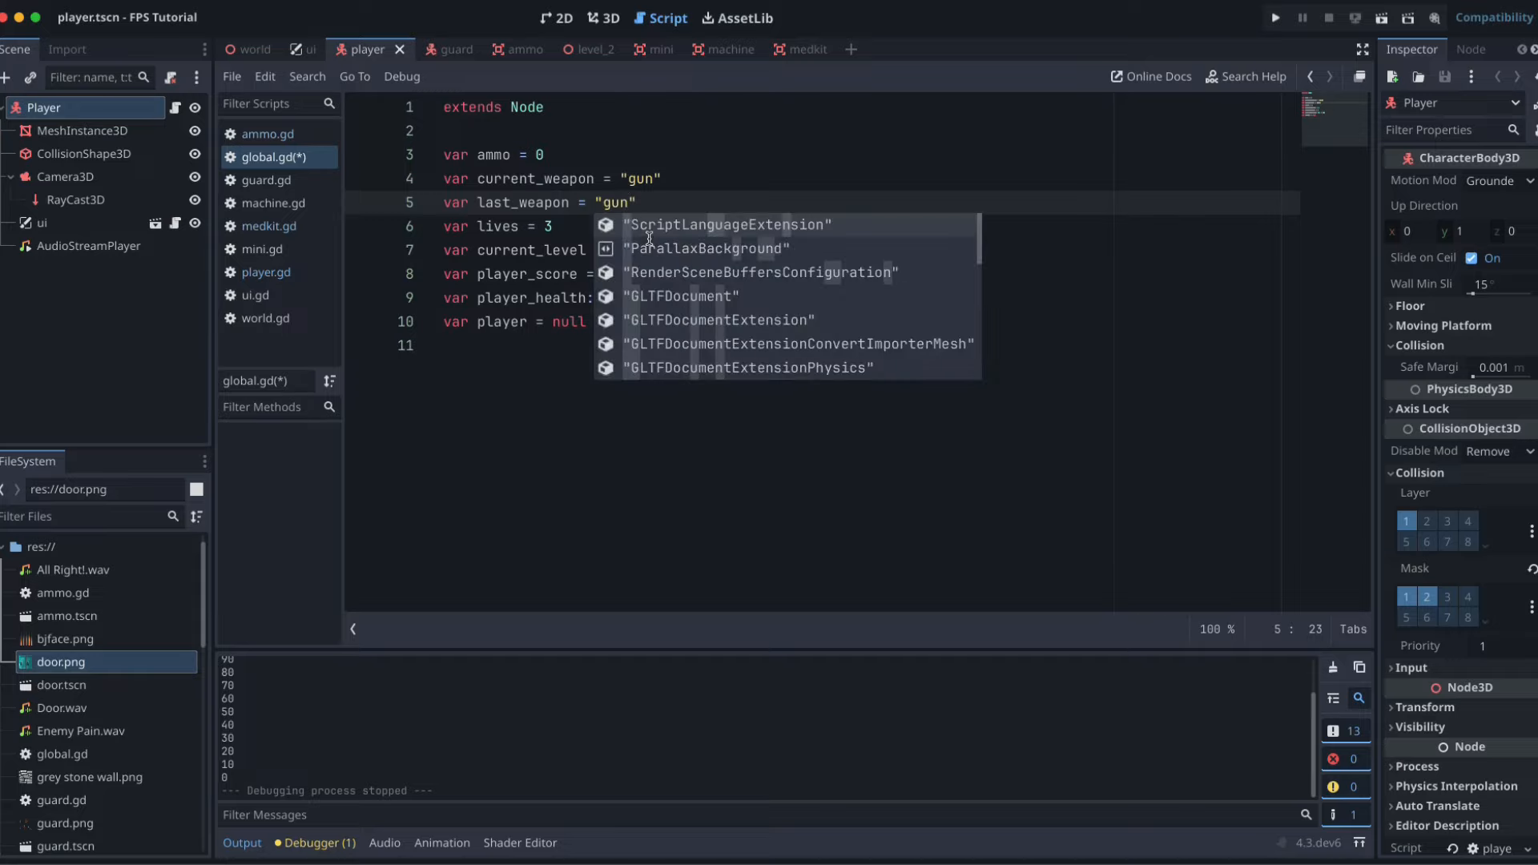
click(529, 228)
click(637, 273)
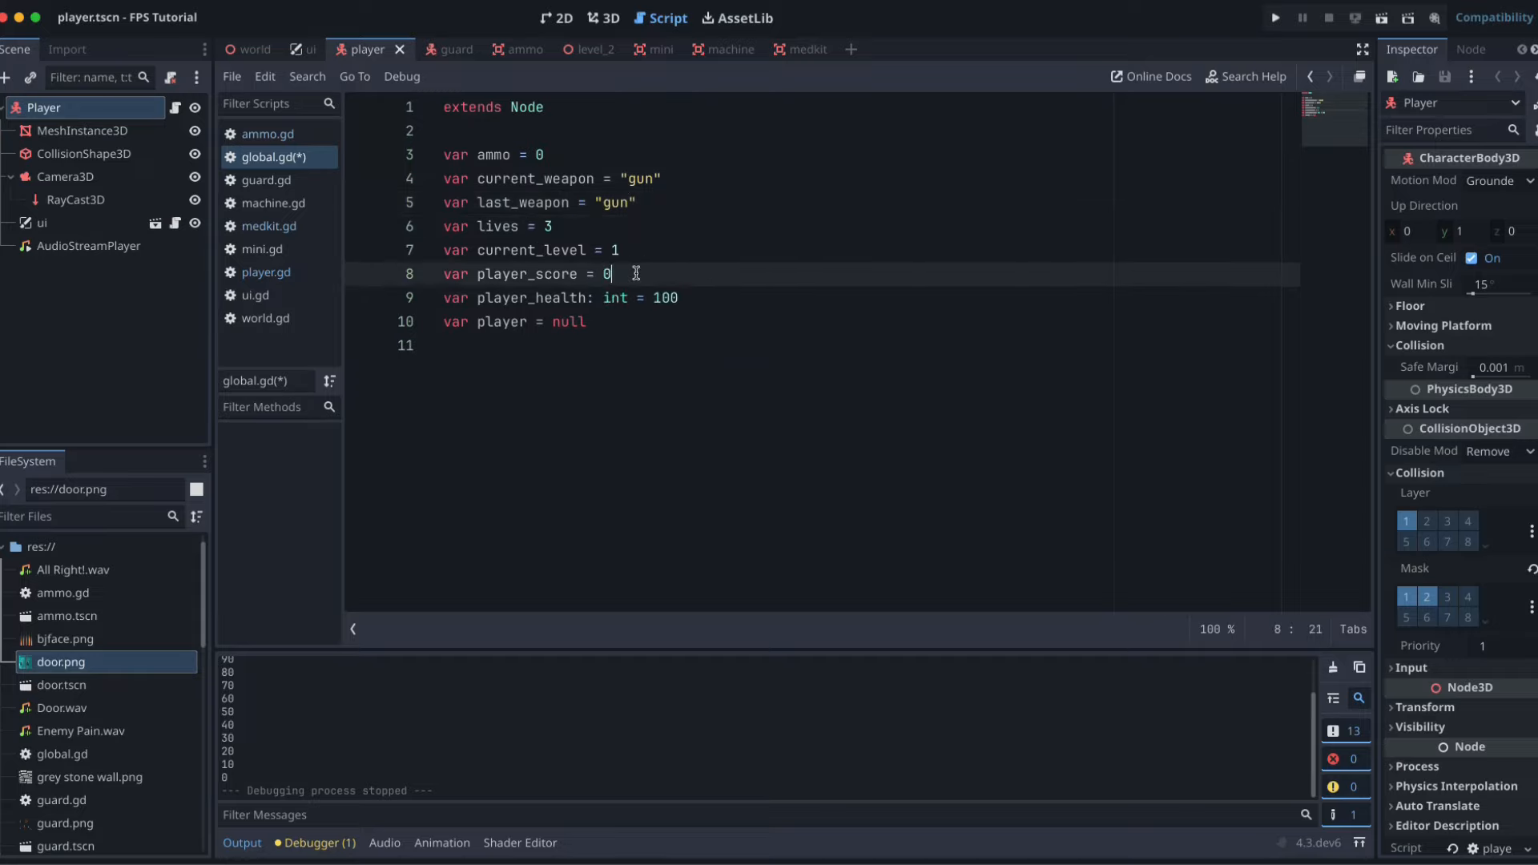
click(538, 154)
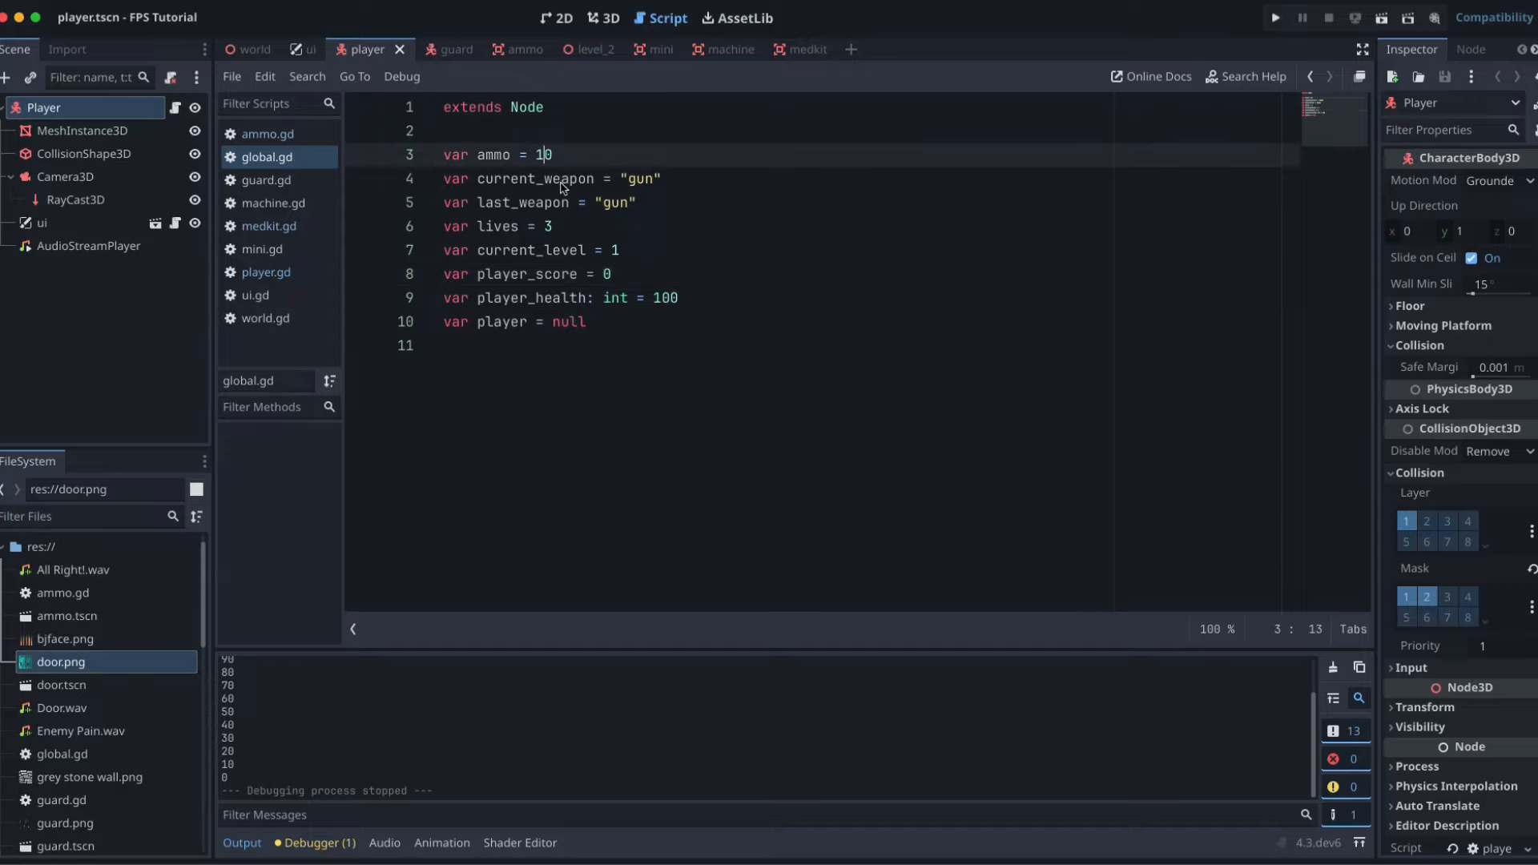
Run the project again, shoot both guards with the starting gun to test the new defaults, and close the game
click(1285, 15)
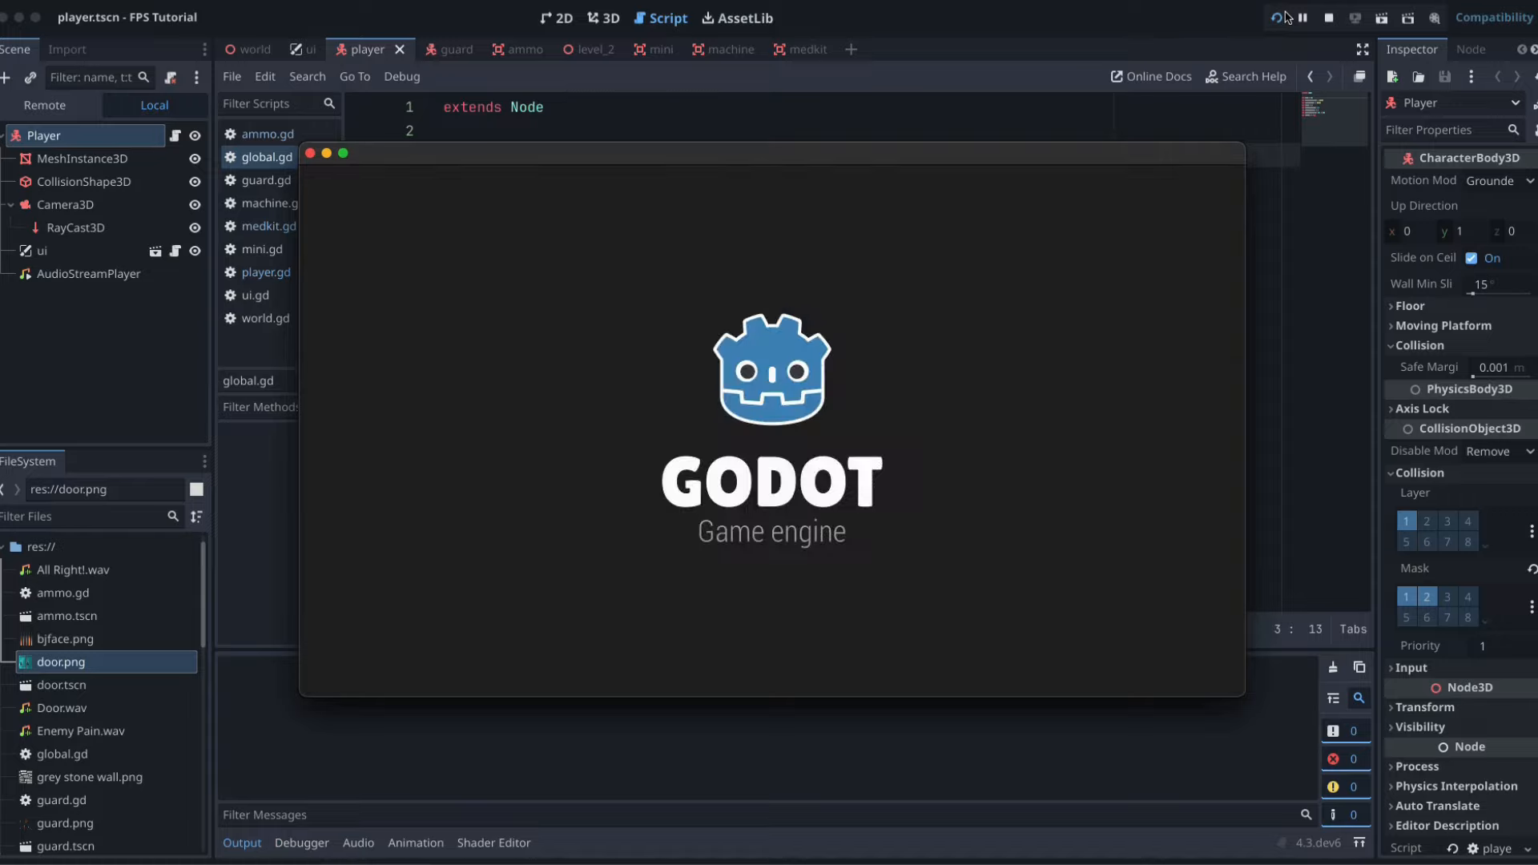
key(space)
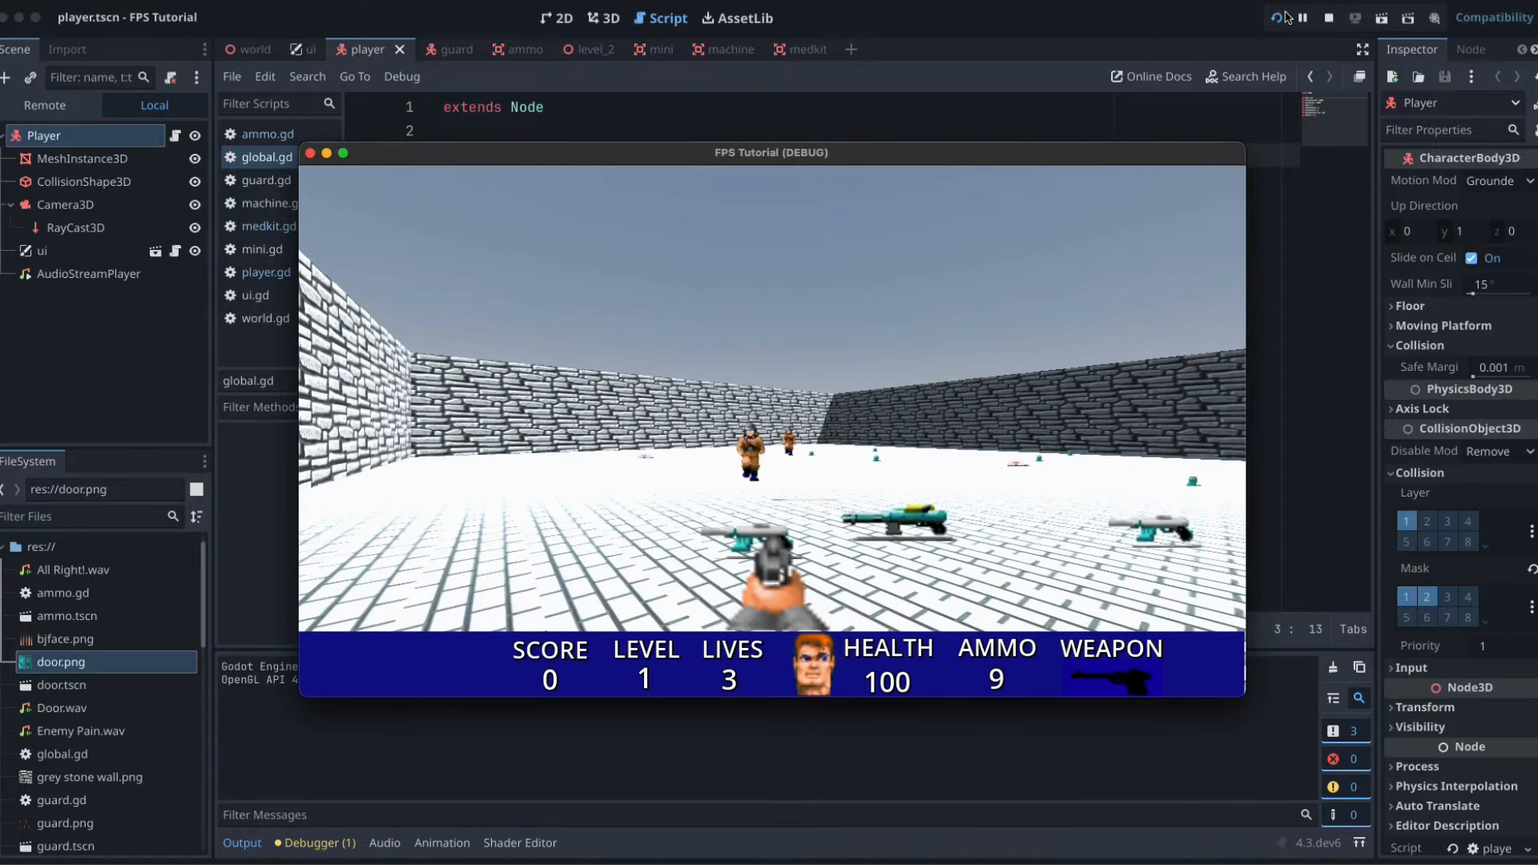
key(Right)
key(Left)
key(space)
key(Right)
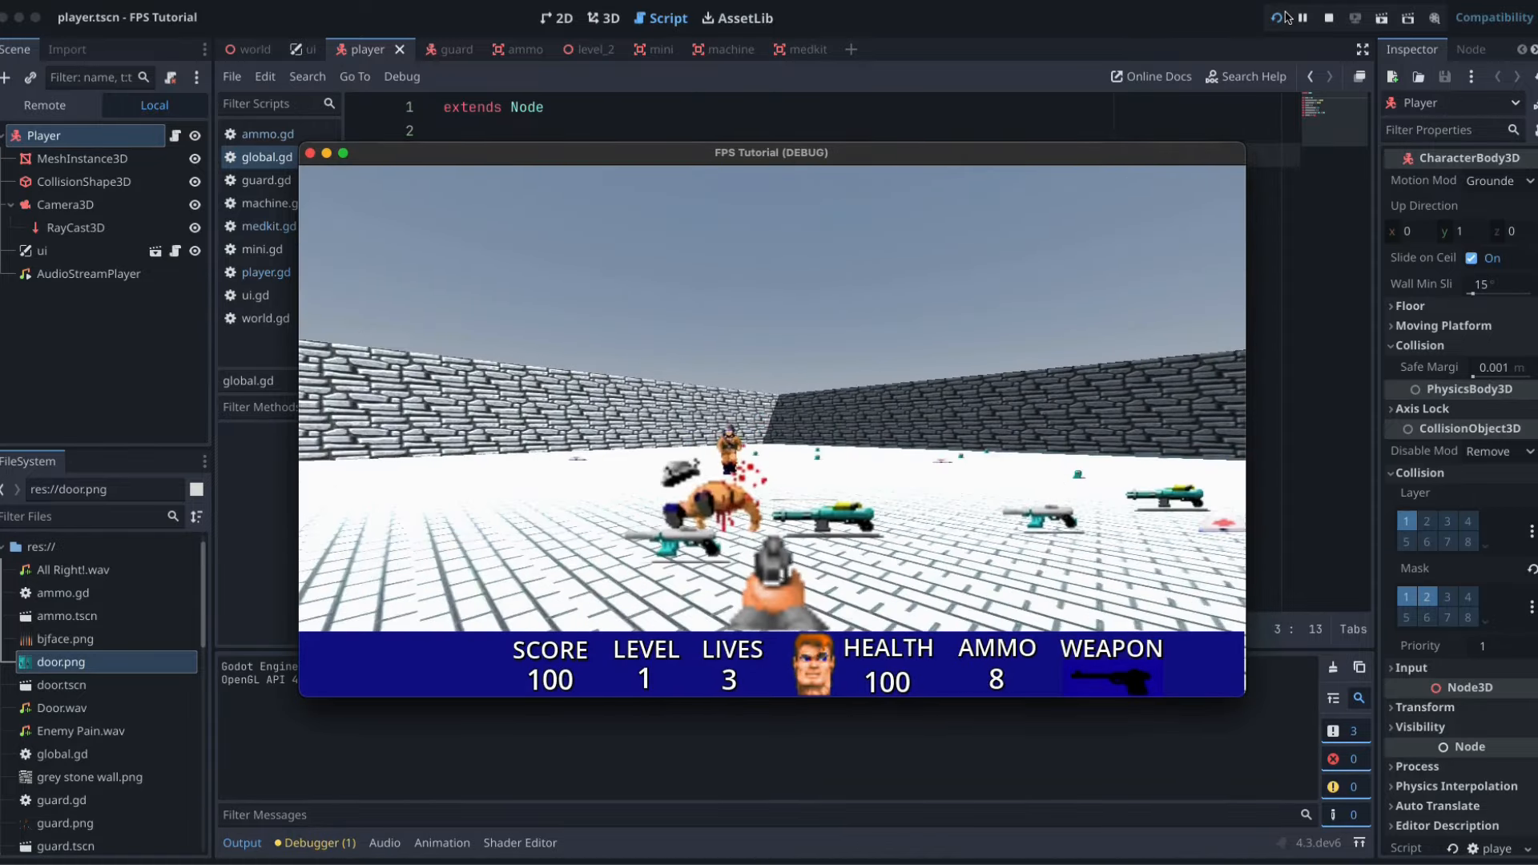
key(space)
key(Left)
key(Right)
key(space)
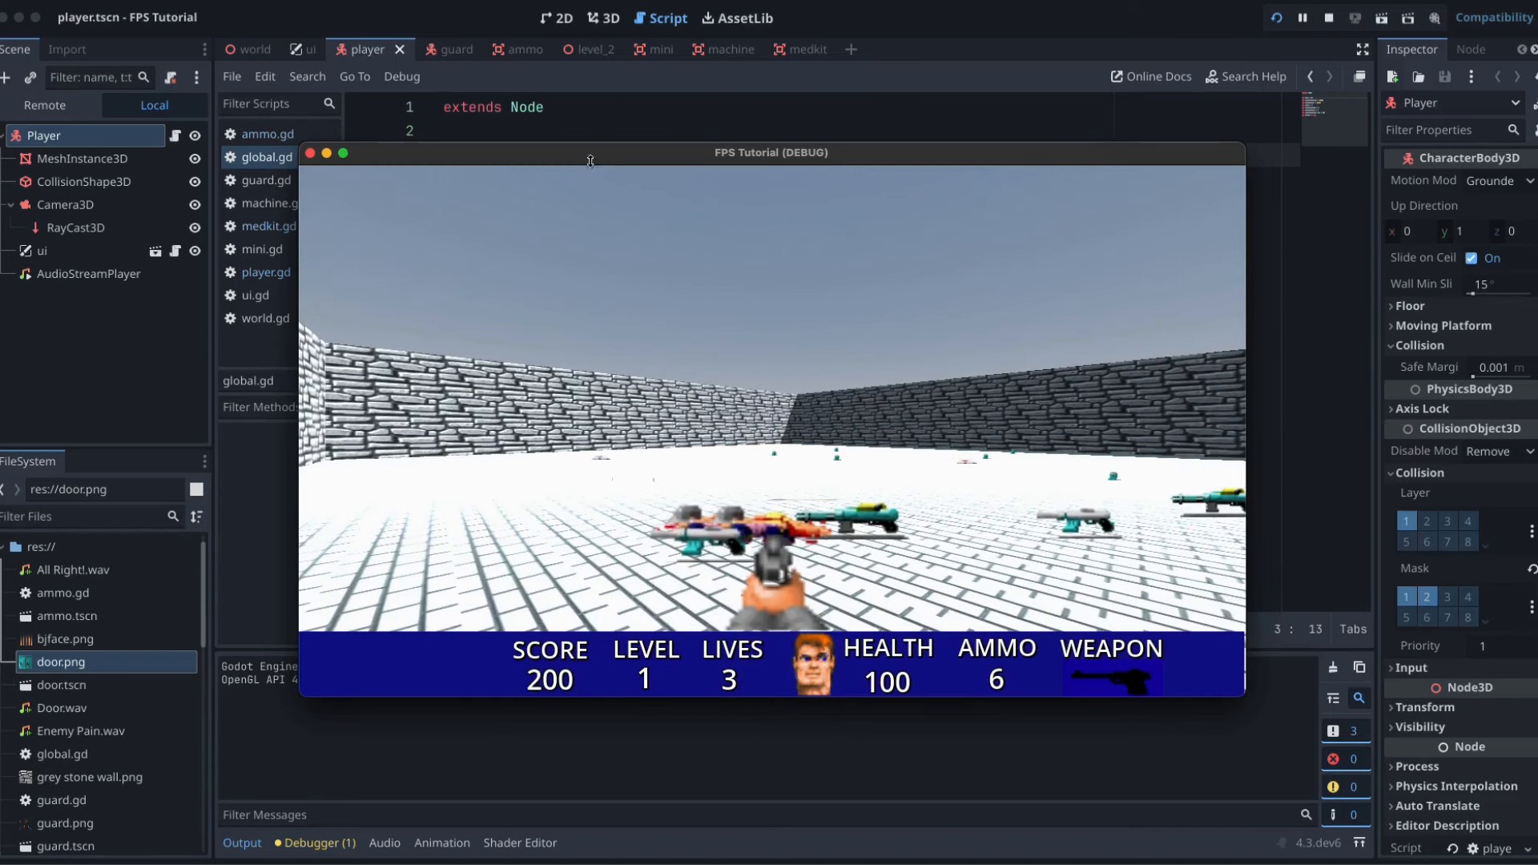
click(311, 154)
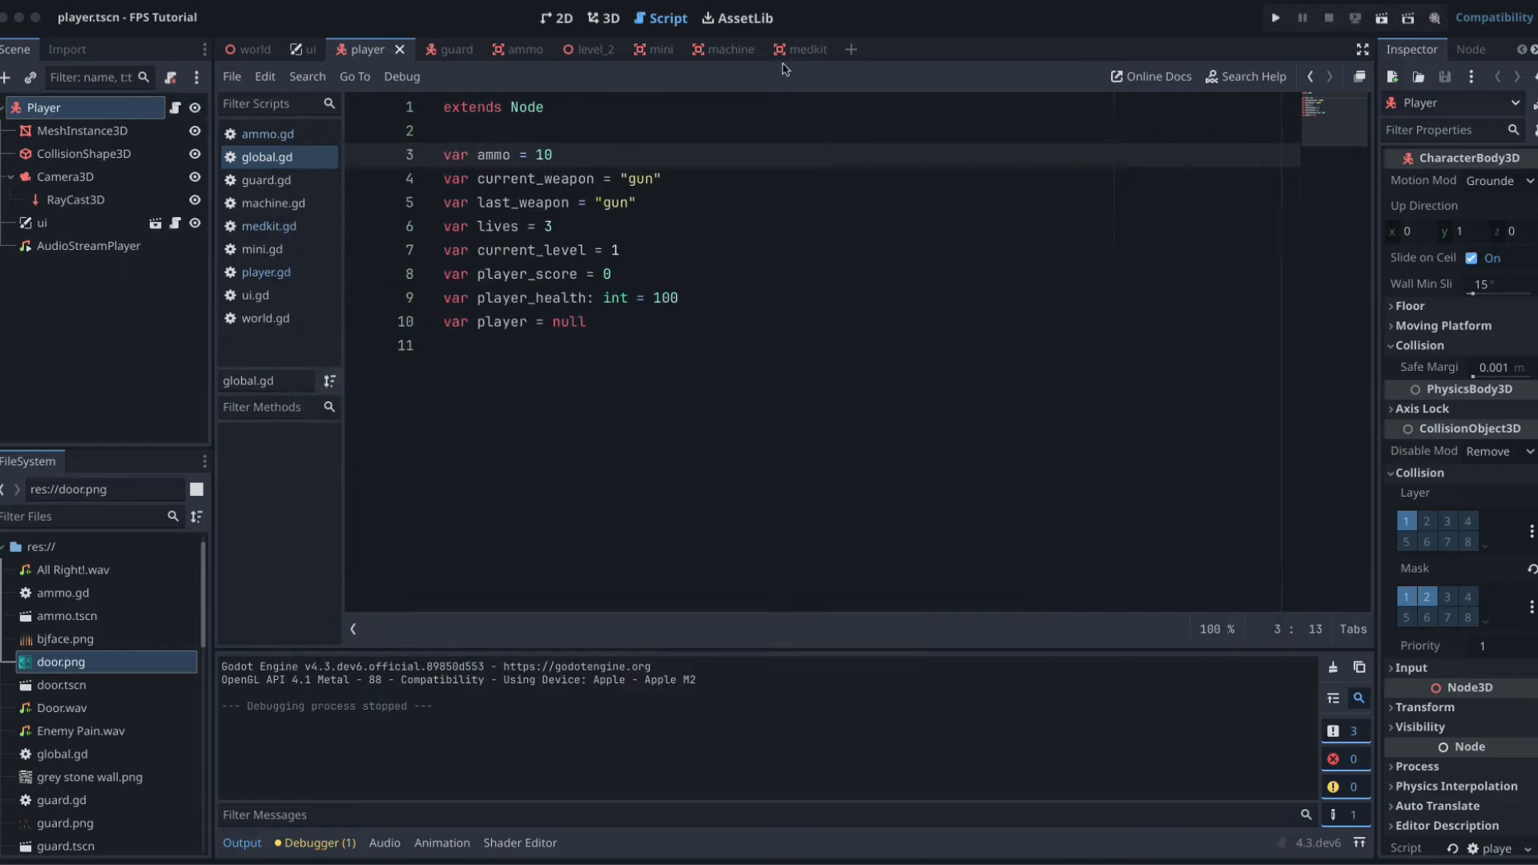